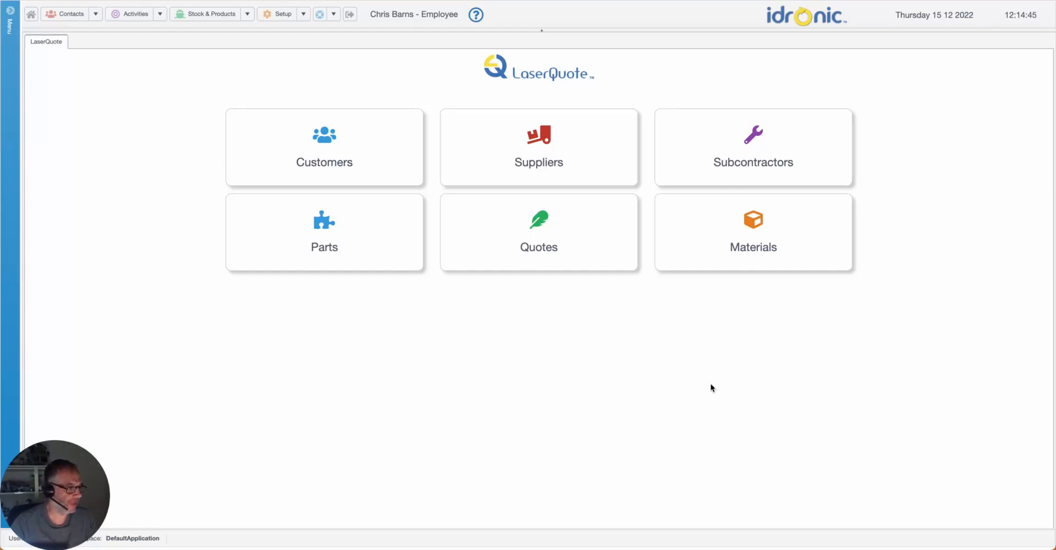
# View the customer list, then close it.
pyautogui.click(335, 147)
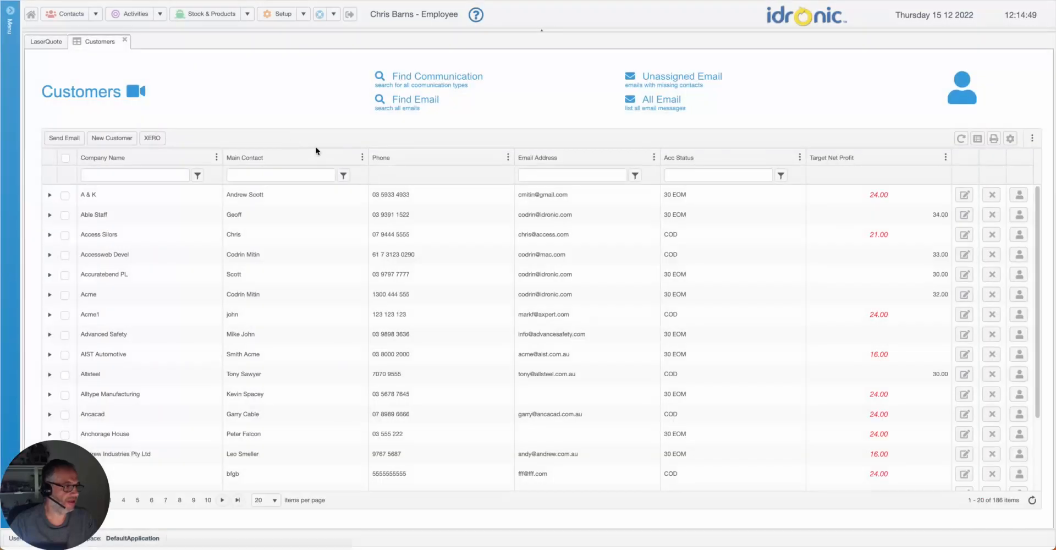
pyautogui.click(127, 40)
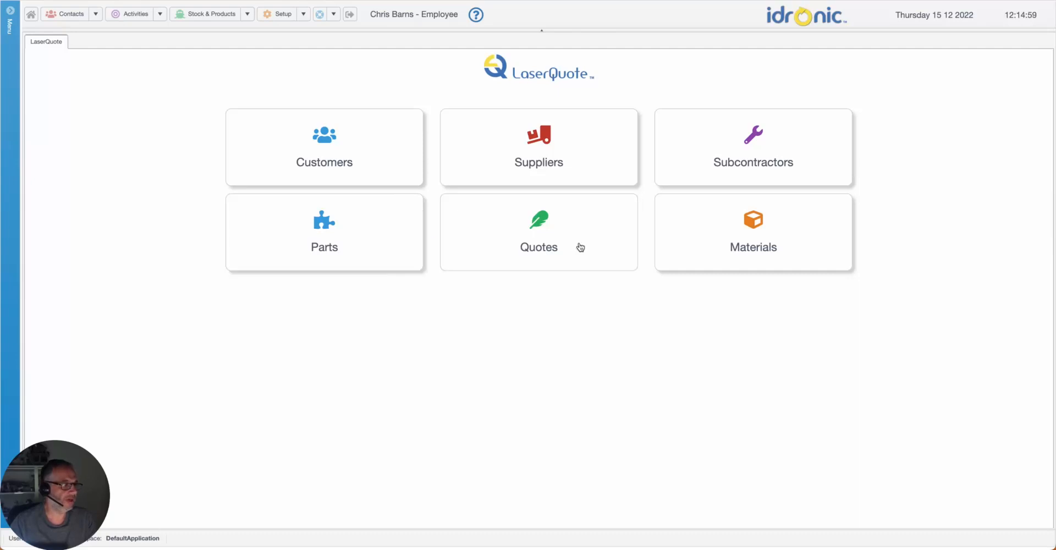
# Open the parts list and go to the Cut Parts From CAD auto nest for profile cutting.
pyautogui.click(335, 236)
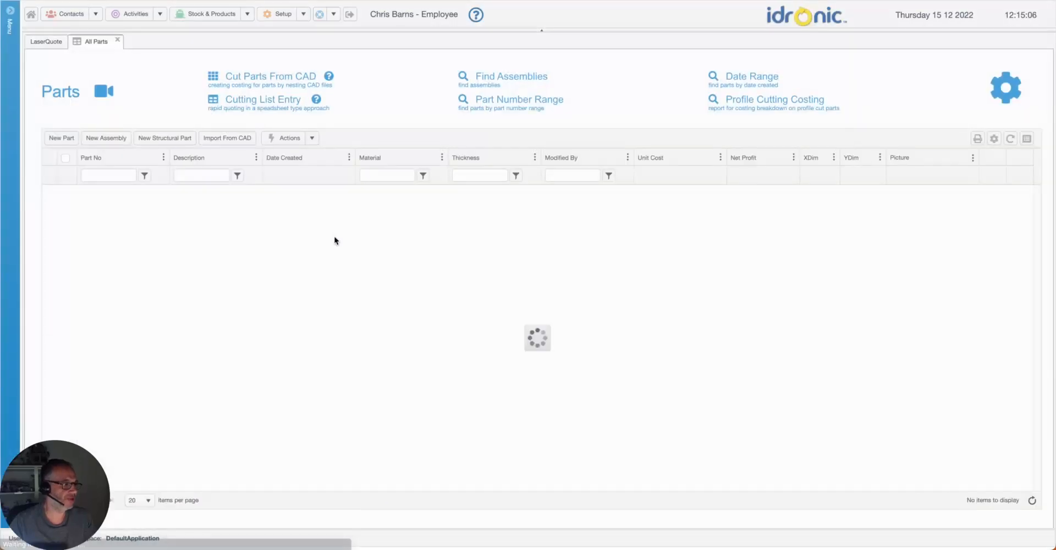
pyautogui.scroll(-3, 412, 366)
pyautogui.scroll(3, 412, 366)
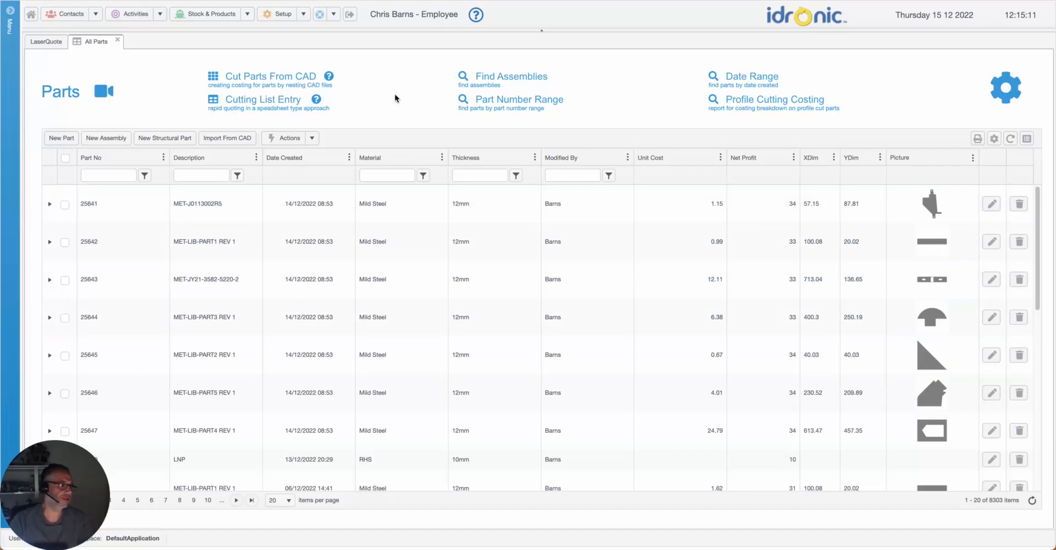
pyautogui.click(291, 80)
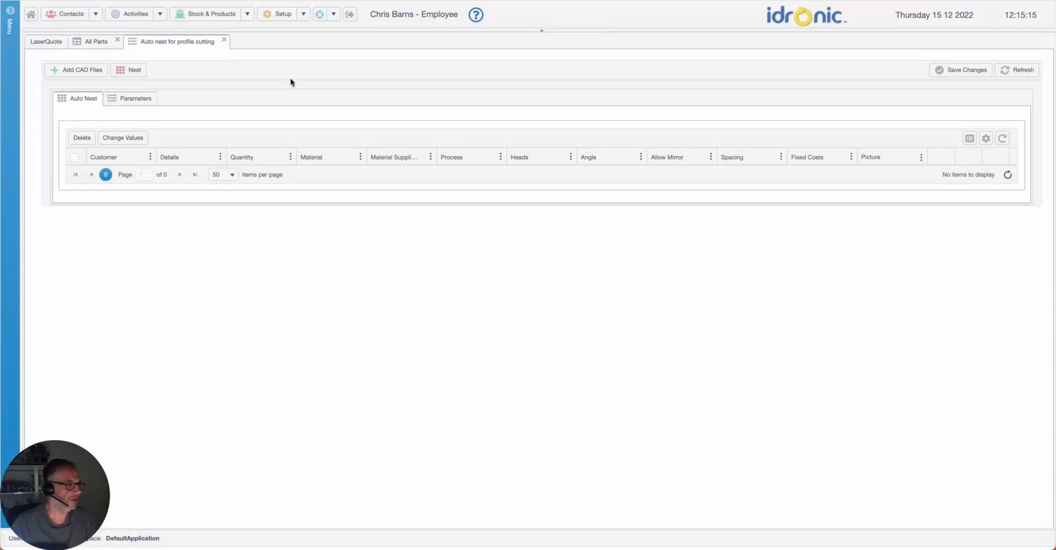
pyautogui.click(88, 44)
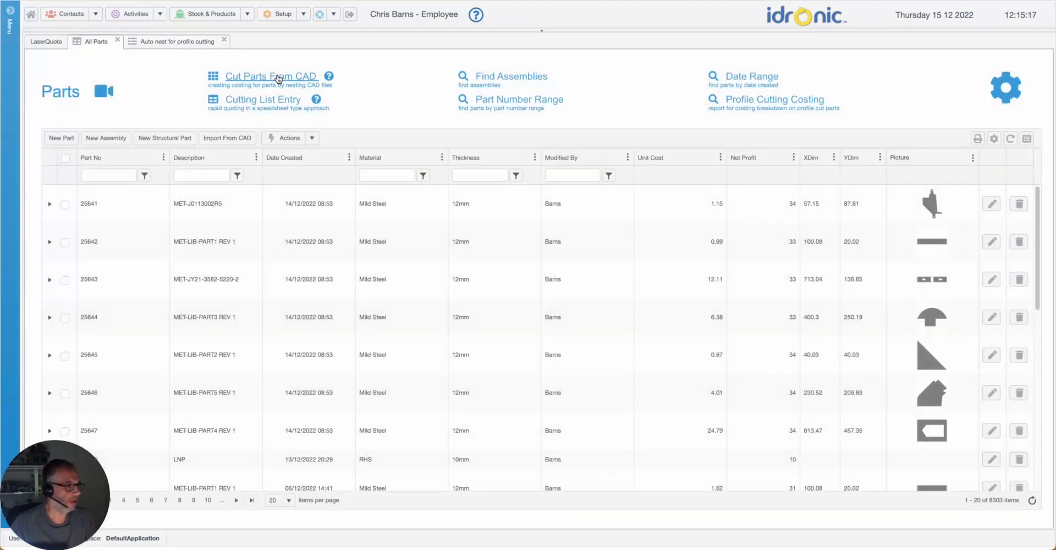
pyautogui.click(274, 74)
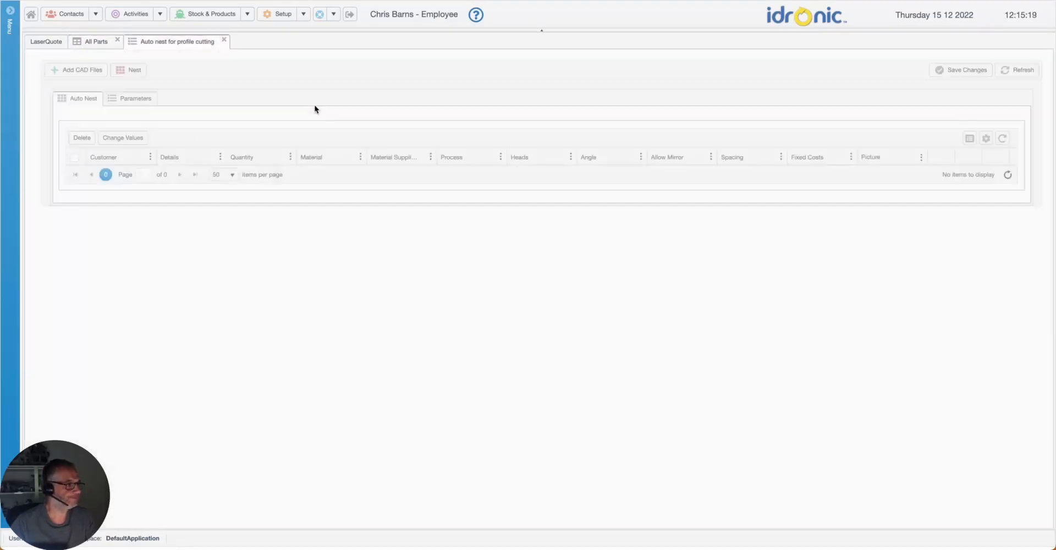
# Import the DXF files MET-J0113002R5, MET-J0163001R0, MET-J0163003R0, MET-J0163004R0 and MET-YH4863-03(Patterns) (2) from Metric Demo Files.
pyautogui.click(77, 70)
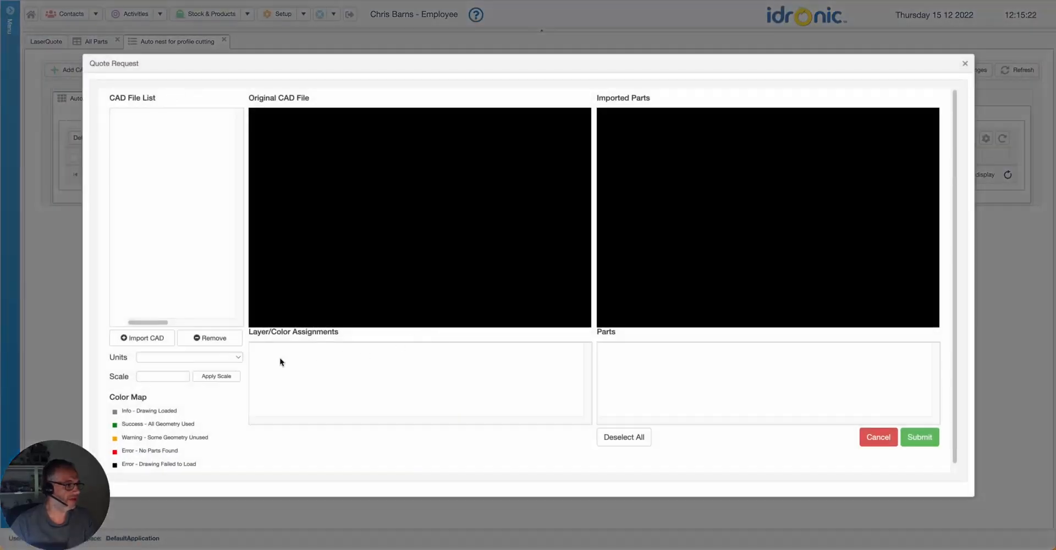
pyautogui.click(159, 338)
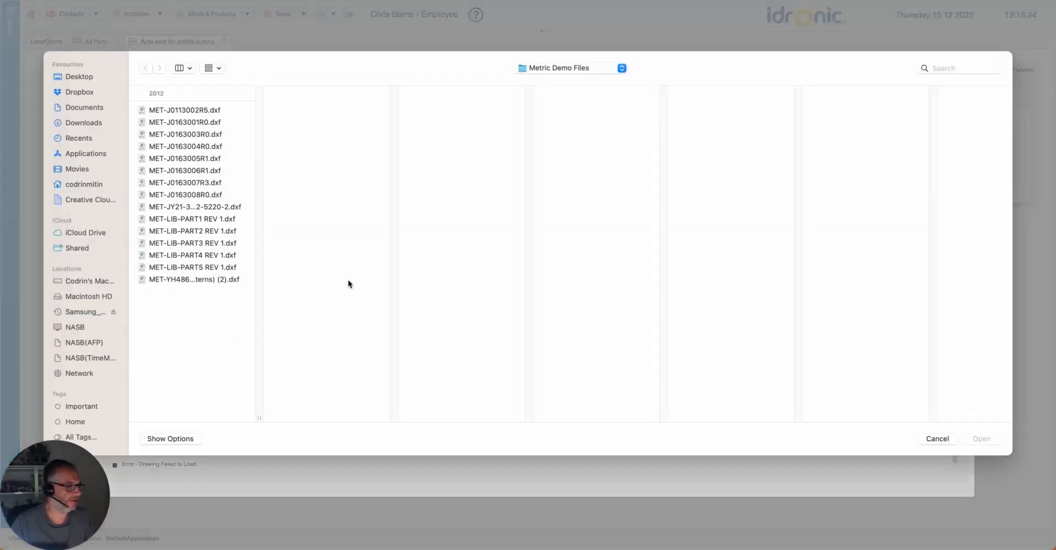
pyautogui.click(200, 111)
pyautogui.keyDown('shift'); pyautogui.click(210, 147); pyautogui.keyUp('shift')
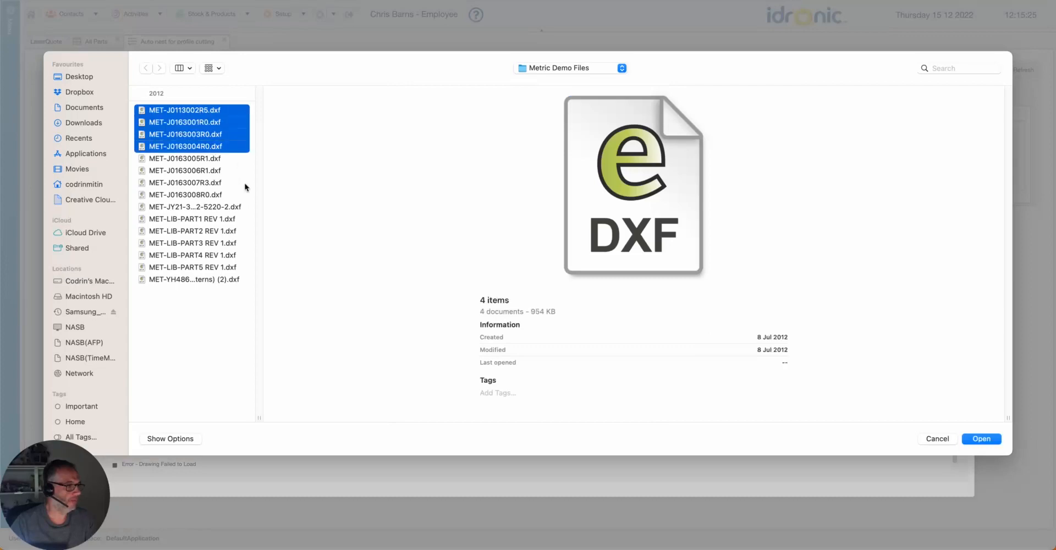
pyautogui.keyDown('super'); pyautogui.click(219, 282); pyautogui.keyUp('super')
pyautogui.click(994, 440)
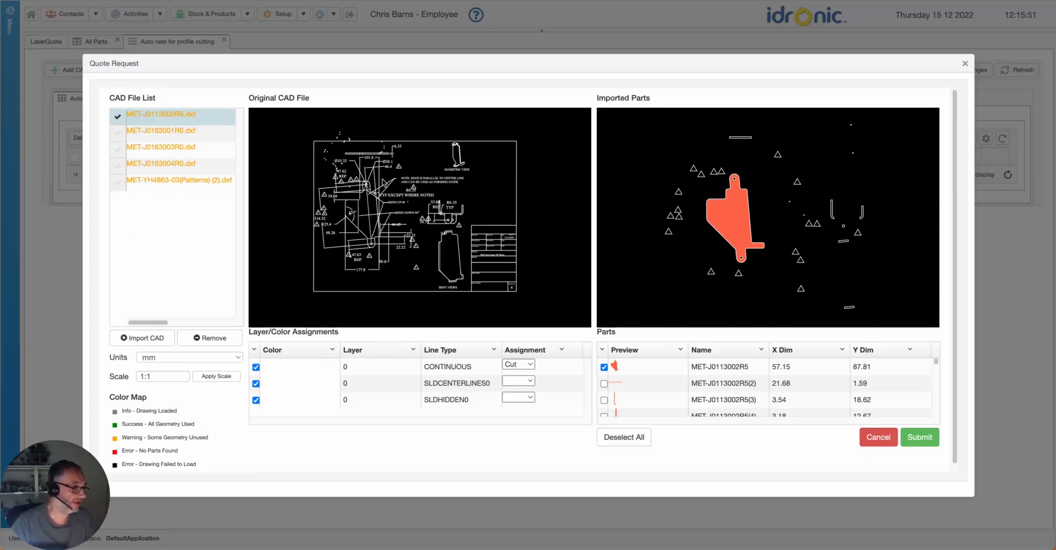
# Examine the MET-J0113002R5 drawing, the assignment options for its CONTINUOUS lines and the available drawing units.
pyautogui.scroll(2, 363, 200)
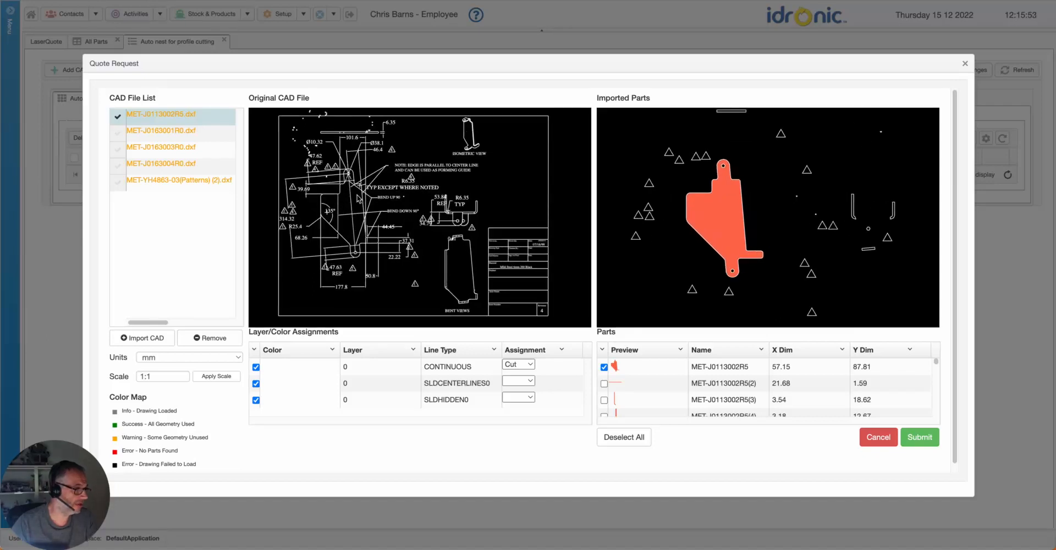
pyautogui.scroll(2, 377, 201)
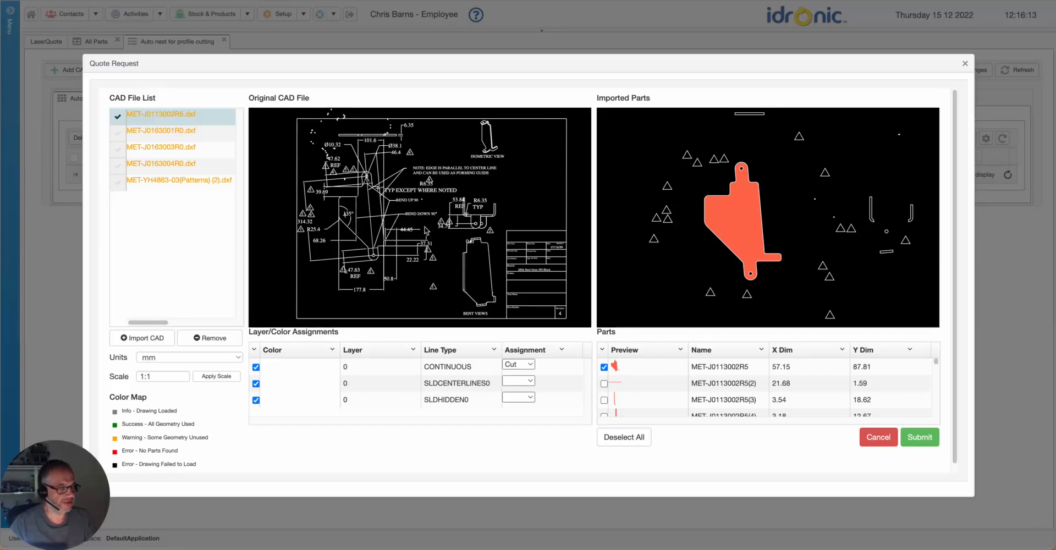
pyautogui.moveTo(426, 222); pyautogui.dragTo(416, 223)
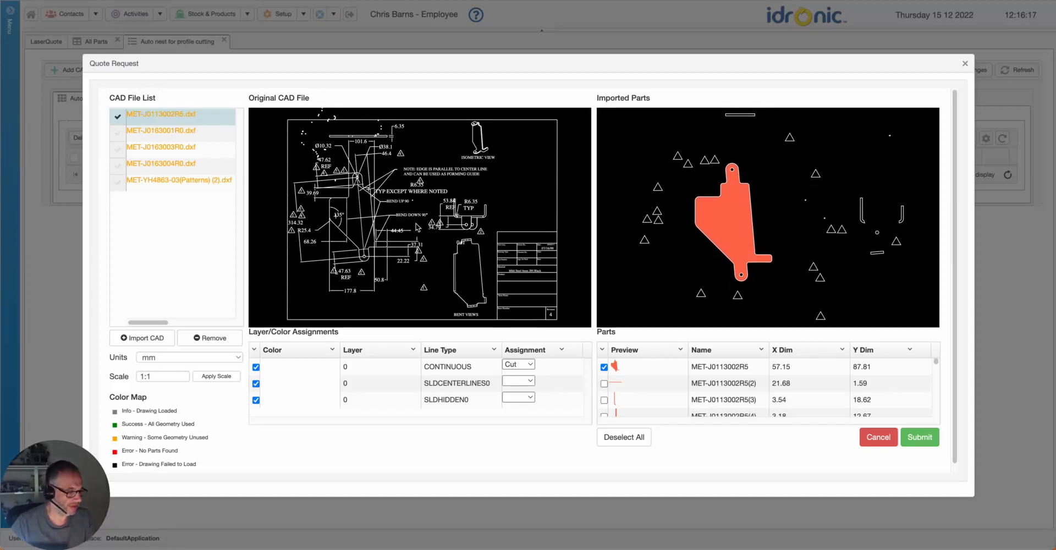
pyautogui.click(522, 366)
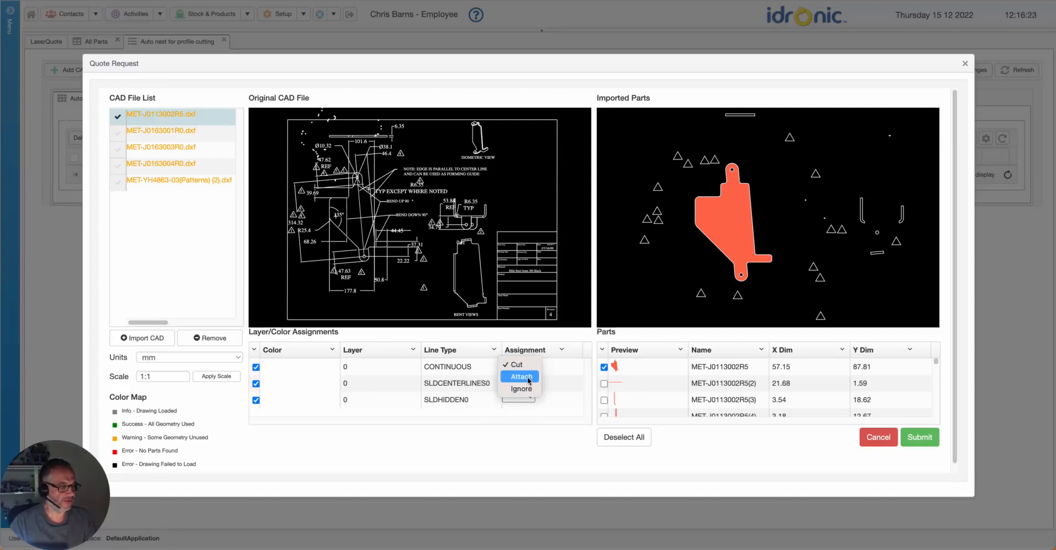
pyautogui.click(477, 338)
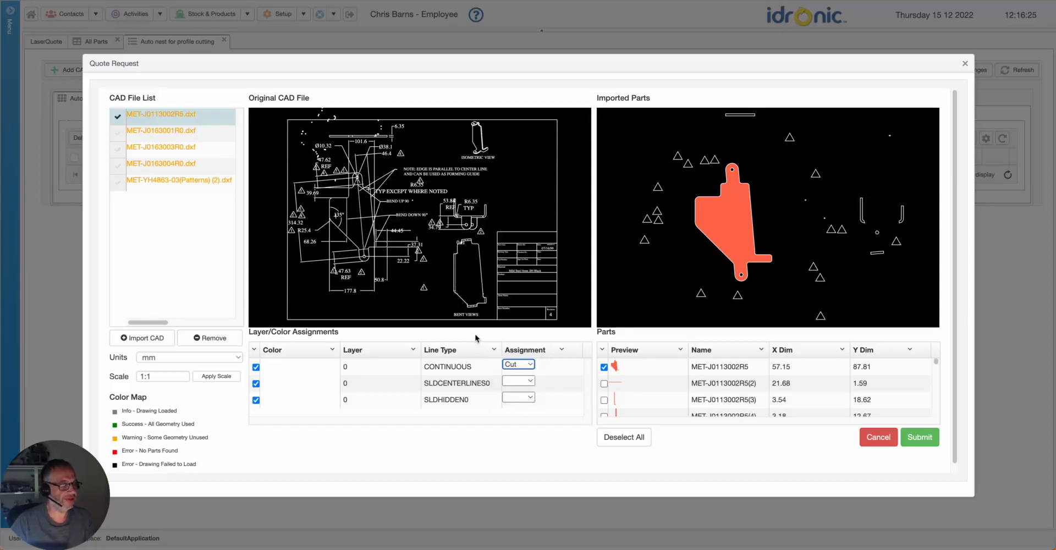
pyautogui.click(167, 362)
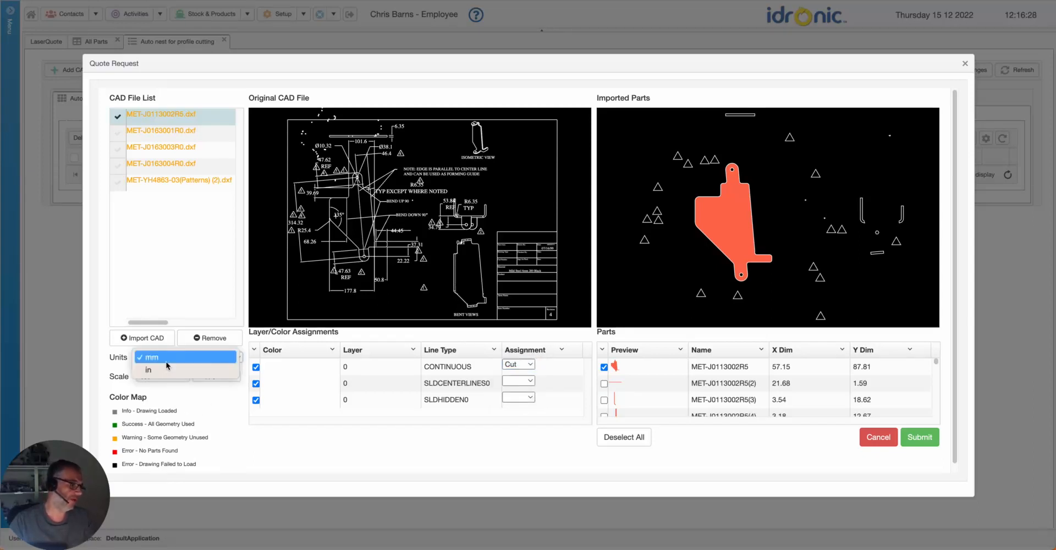
pyautogui.click(110, 364)
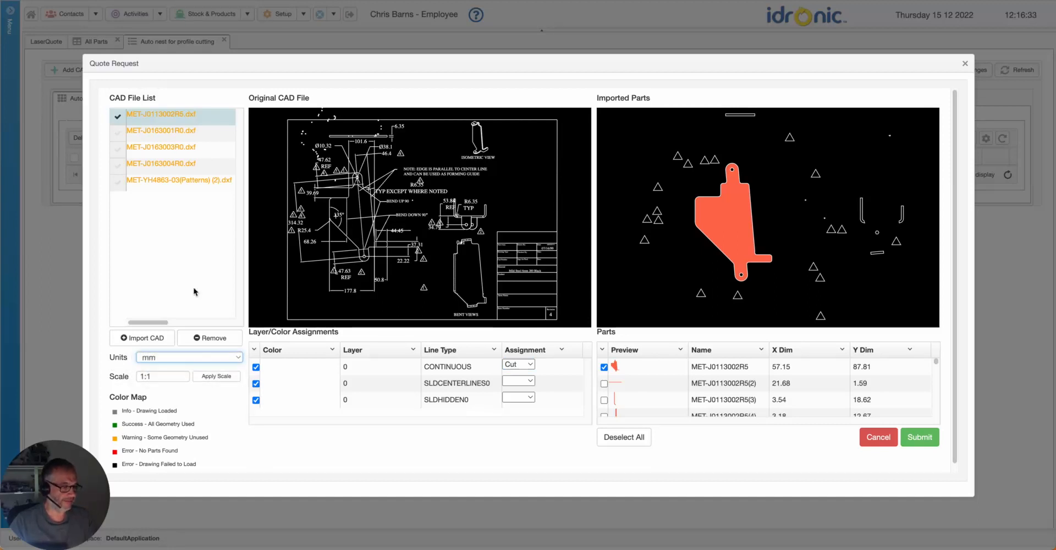
# Review the original drawings and detected parts of MET-J0163001R0, MET-J0163003R0 and MET-J0113002R5.
pyautogui.click(190, 132)
pyautogui.click(188, 147)
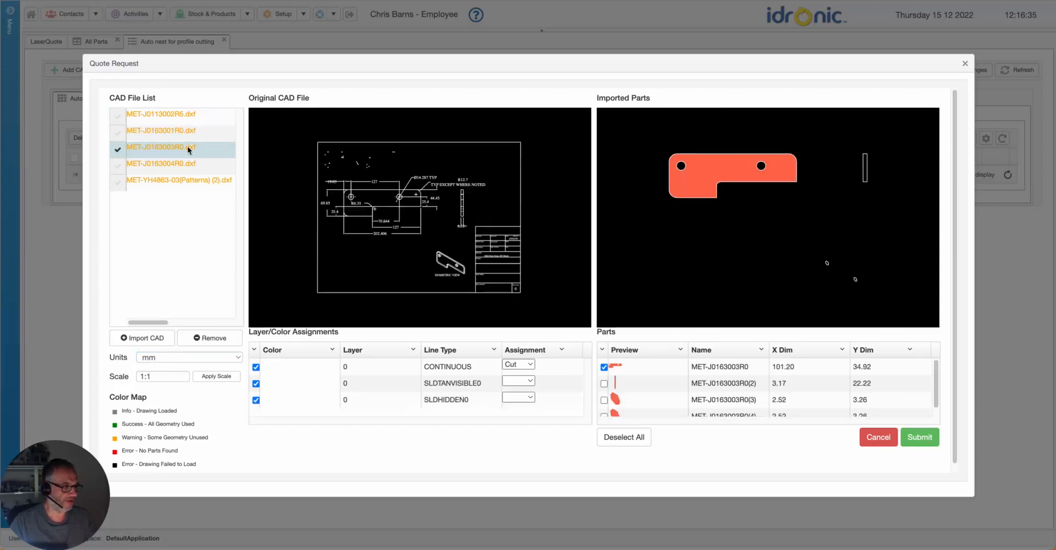
pyautogui.click(187, 116)
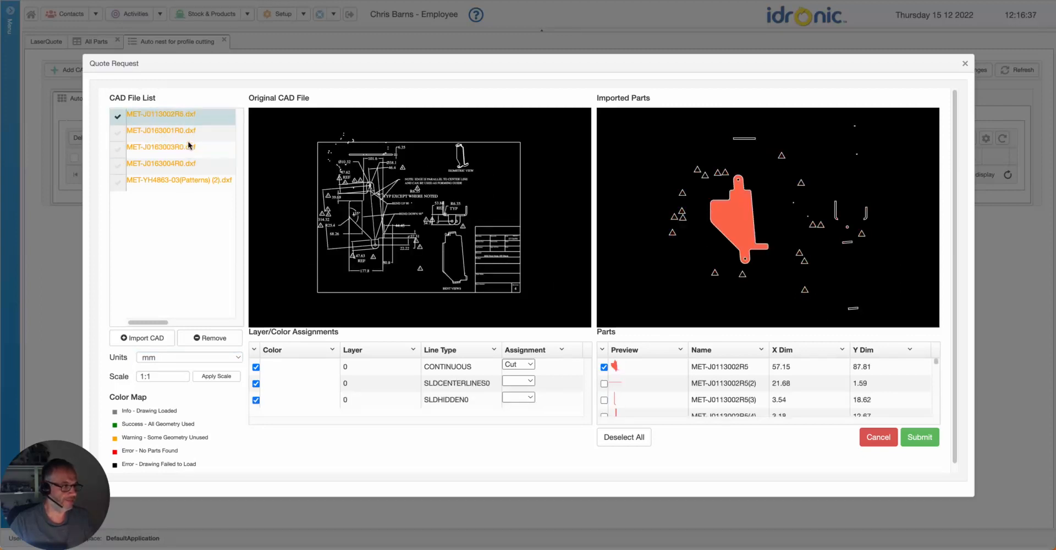
# Keep only the tapered plate with the round corner hole from MET-YH4863-03(Patterns) (2).dxf and submit the imported parts.
pyautogui.click(178, 180)
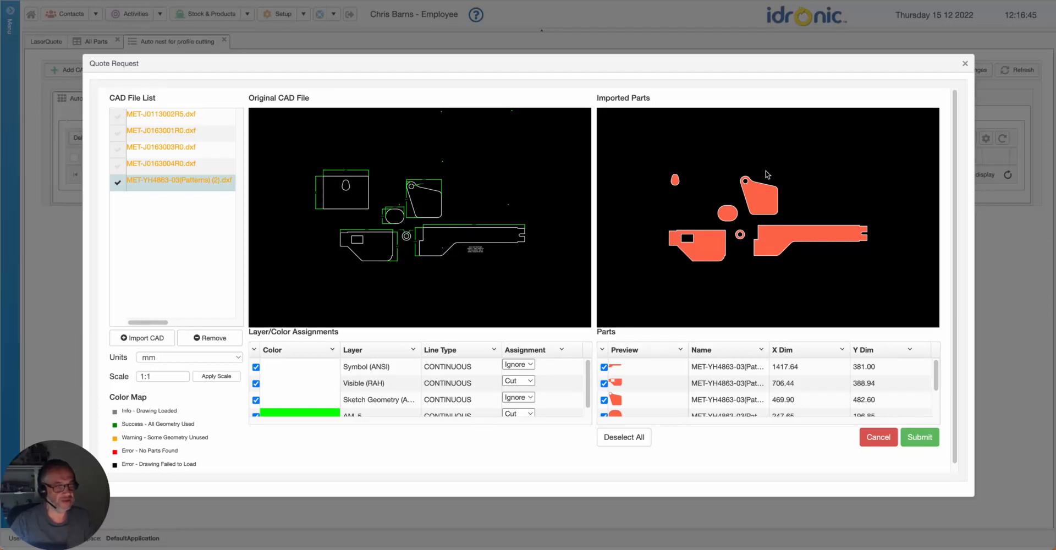
pyautogui.click(645, 437)
pyautogui.click(768, 199)
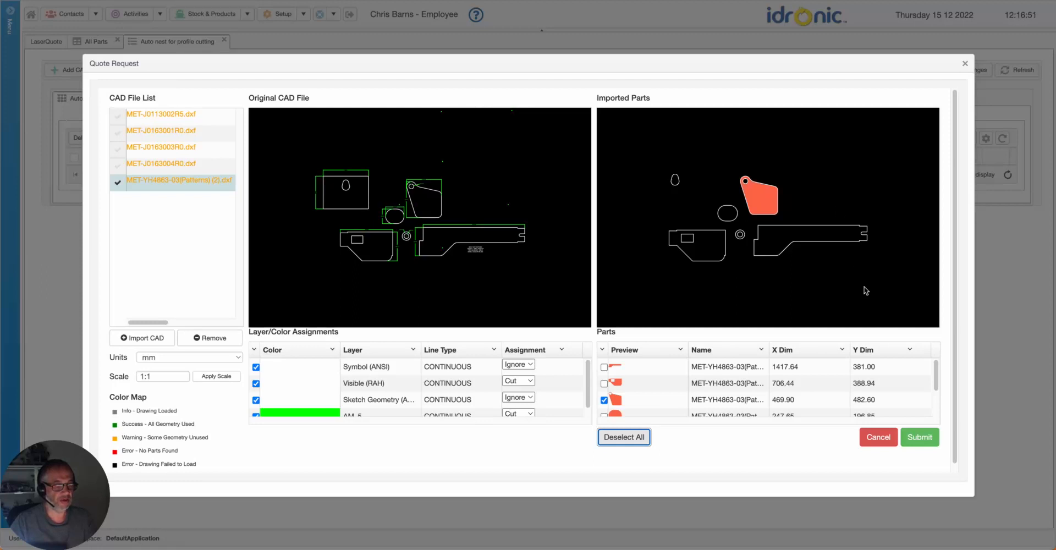
pyautogui.click(923, 441)
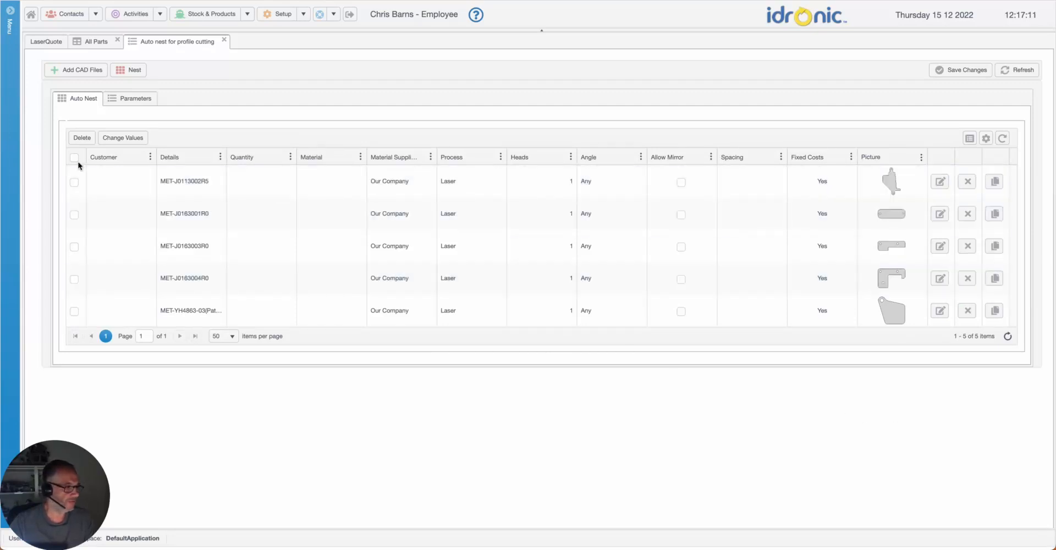
# Select parts MET-J0113002R5, MET-J0163001R0 and MET-J0163003R0 for a joint value change and choose Able Staff as their customer.
pyautogui.click(74, 183)
pyautogui.click(74, 215)
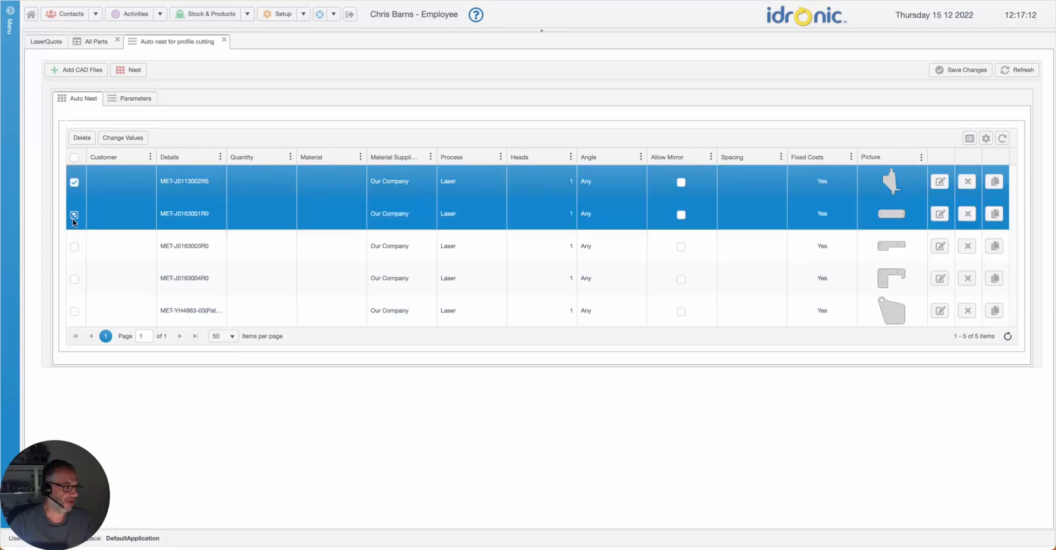
pyautogui.click(75, 247)
pyautogui.click(129, 140)
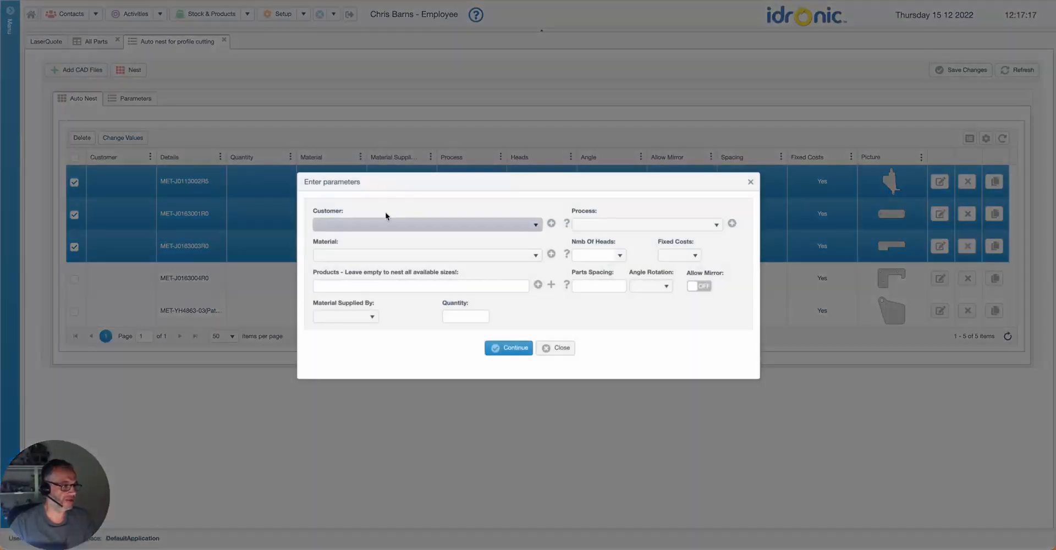
pyautogui.click(381, 223)
pyautogui.write('ab')
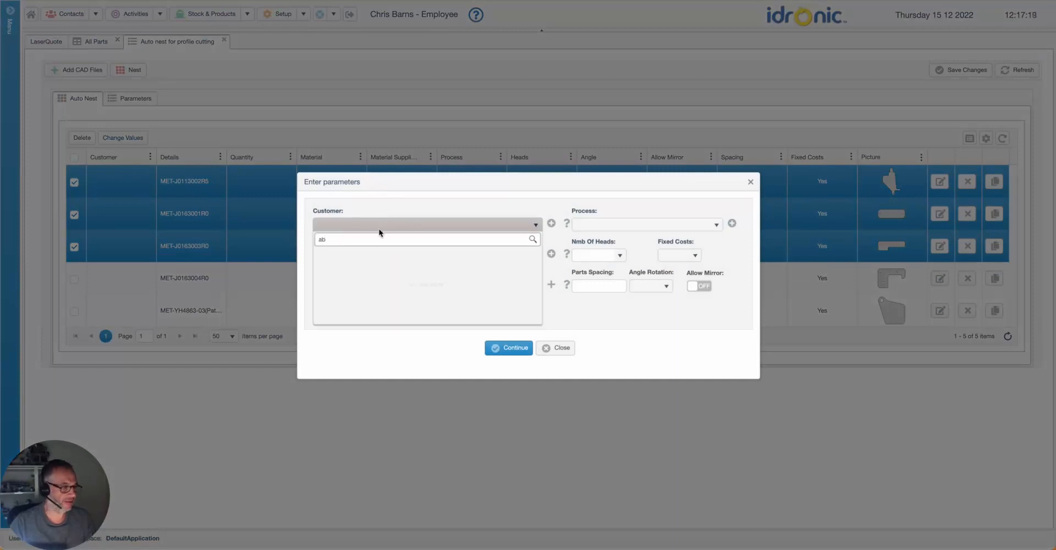
pyautogui.click(365, 253)
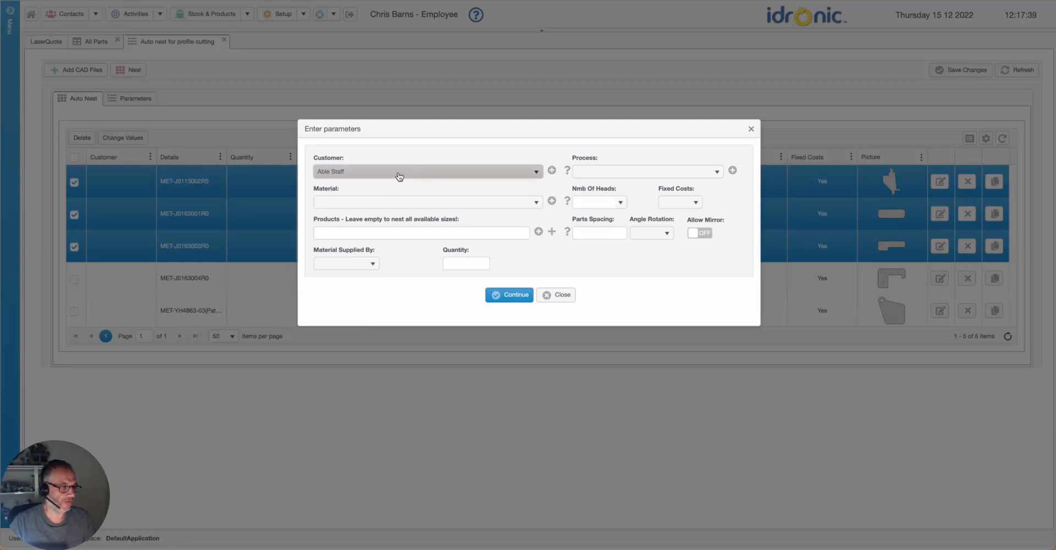
# Choose material Mild Steel 12mm 250 Black with the 1200 x 3000 Caregas and 1500 x 3000 Ape Steel sheets as products.
pyautogui.click(381, 204)
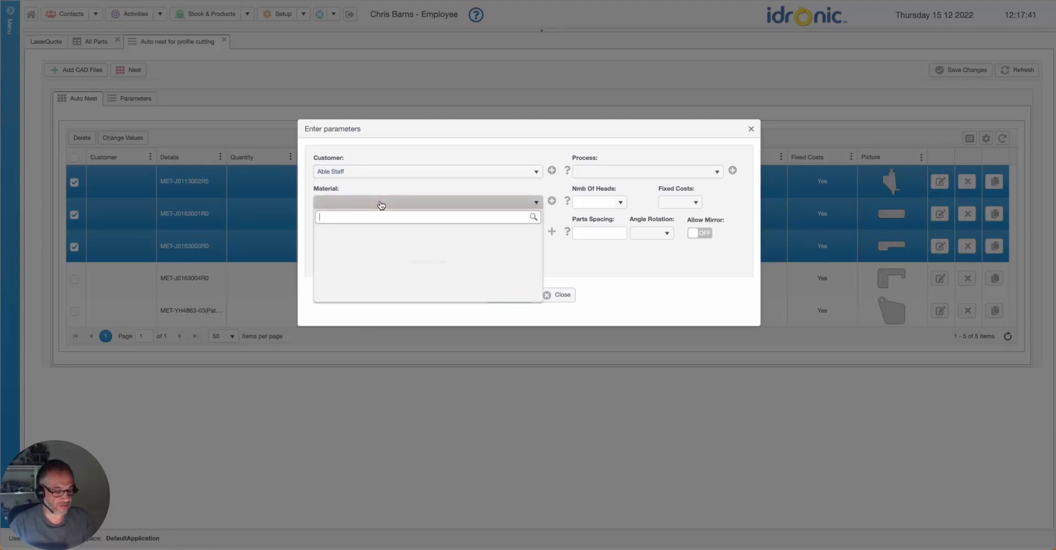
pyautogui.write('12')
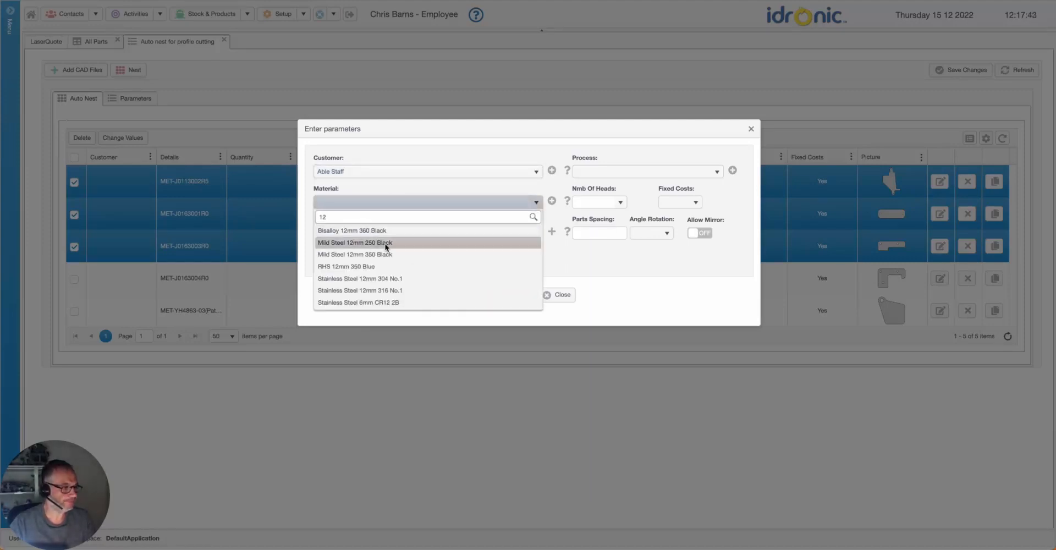
pyautogui.click(386, 245)
pyautogui.click(391, 233)
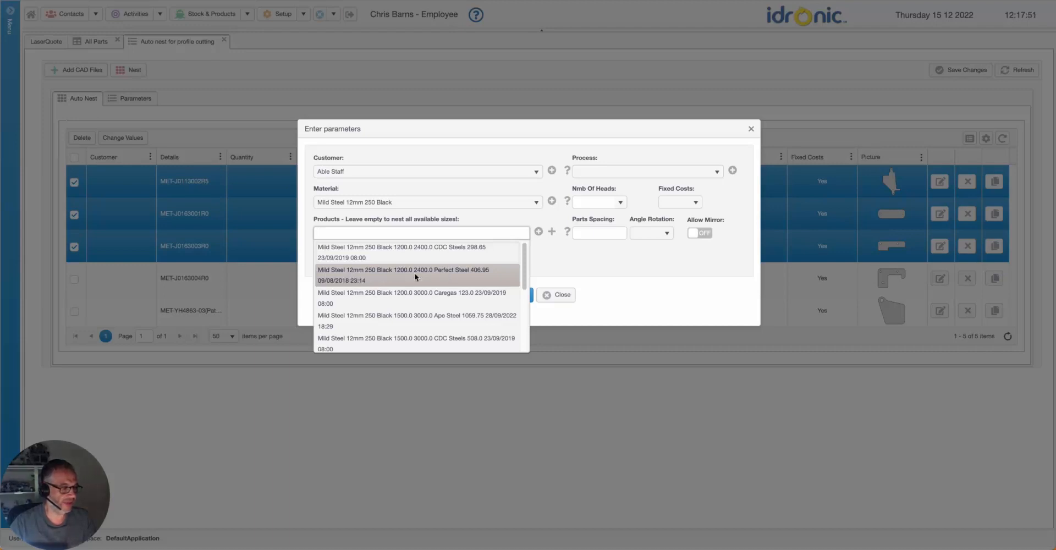
pyautogui.click(442, 292)
pyautogui.click(460, 253)
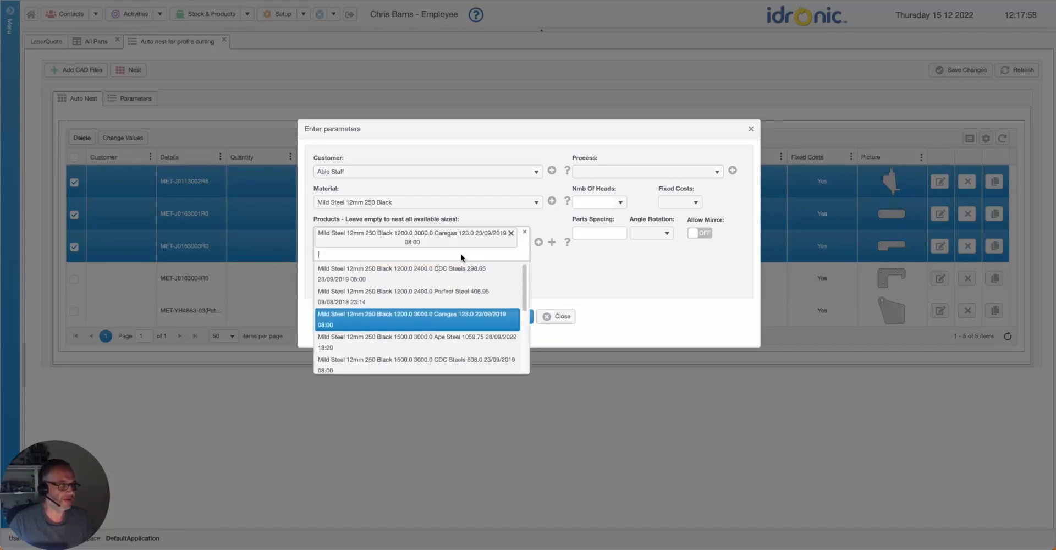
pyautogui.click(430, 311)
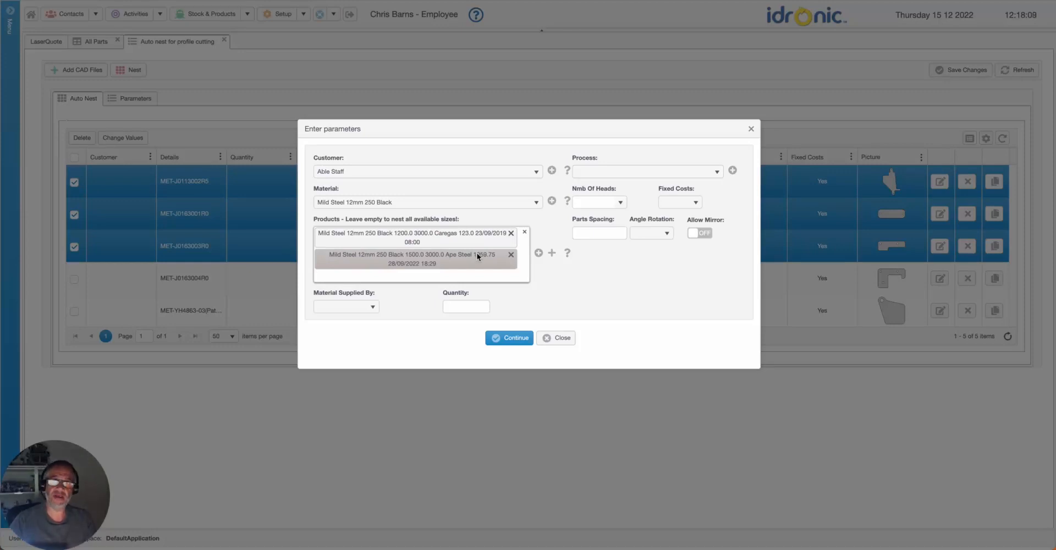
# Set the quantity to 23 and allow mirroring for the selected parts.
pyautogui.click(472, 306)
pyautogui.write('23')
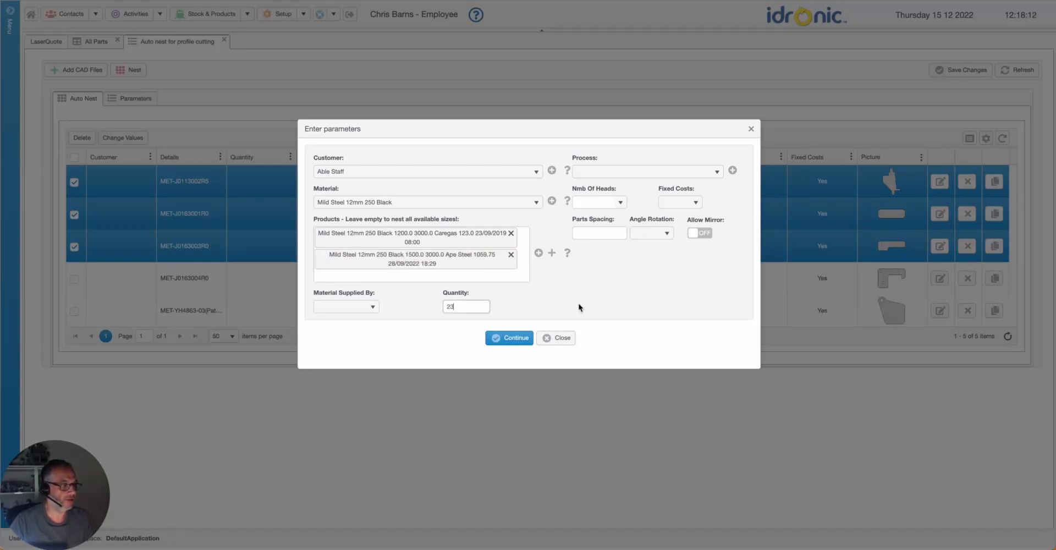
pyautogui.click(700, 232)
pyautogui.click(668, 233)
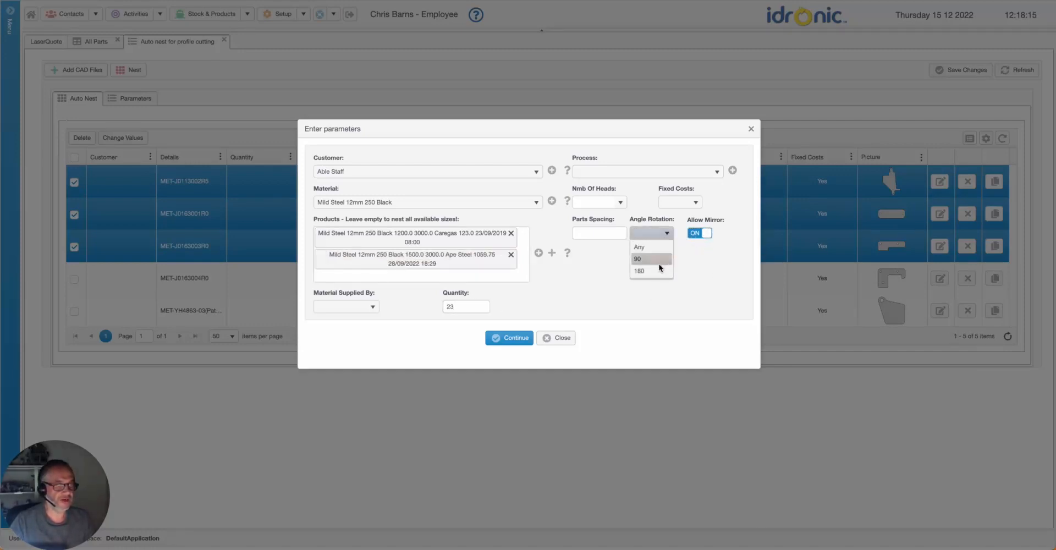
pyautogui.click(716, 276)
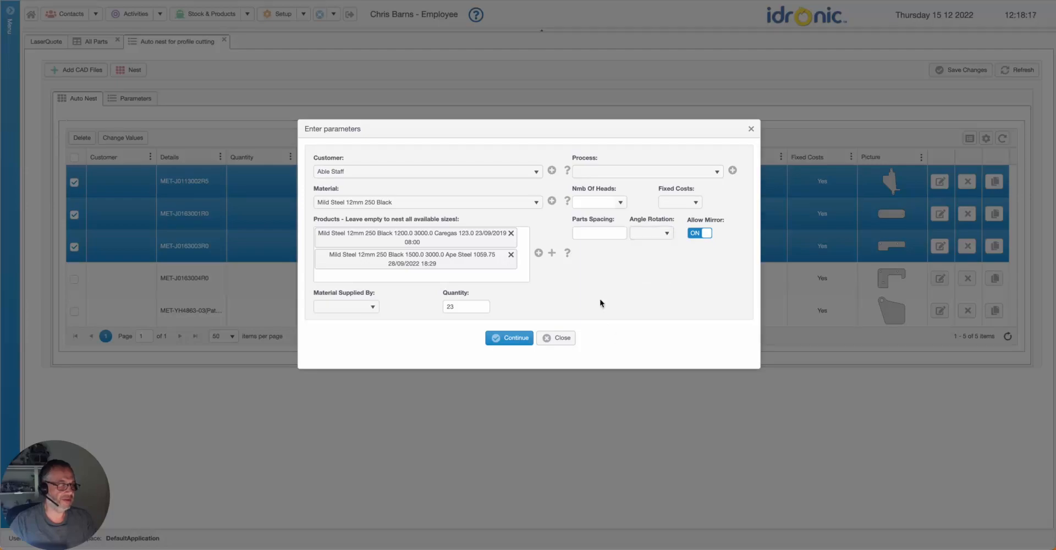
# Apply the joint values, set quantities of 200 for MET-J0113002R5 and MET-J0163001R0 and 100 for MET-J0163003R0, and save the changes.
pyautogui.click(510, 337)
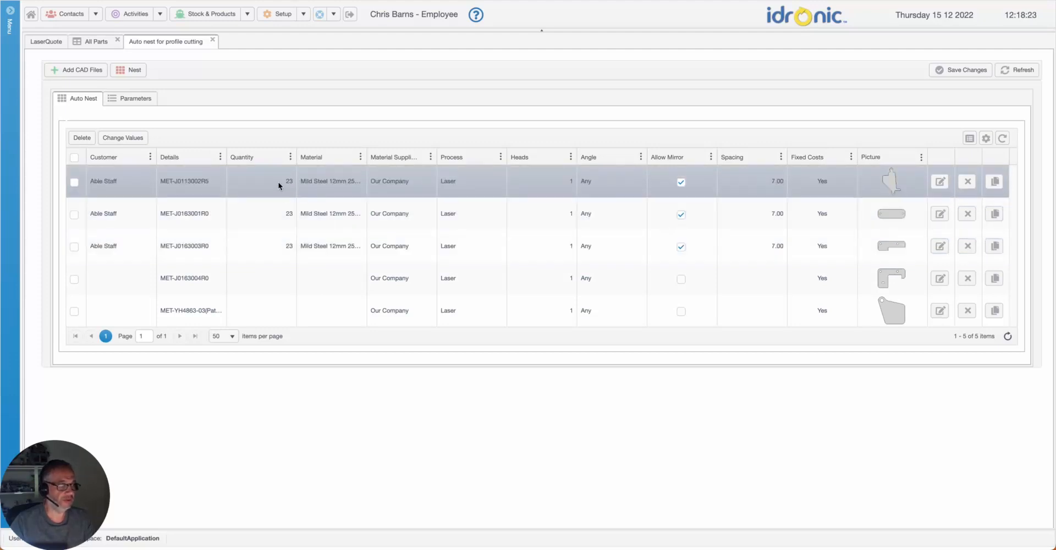
pyautogui.click(278, 181)
pyautogui.write('200')
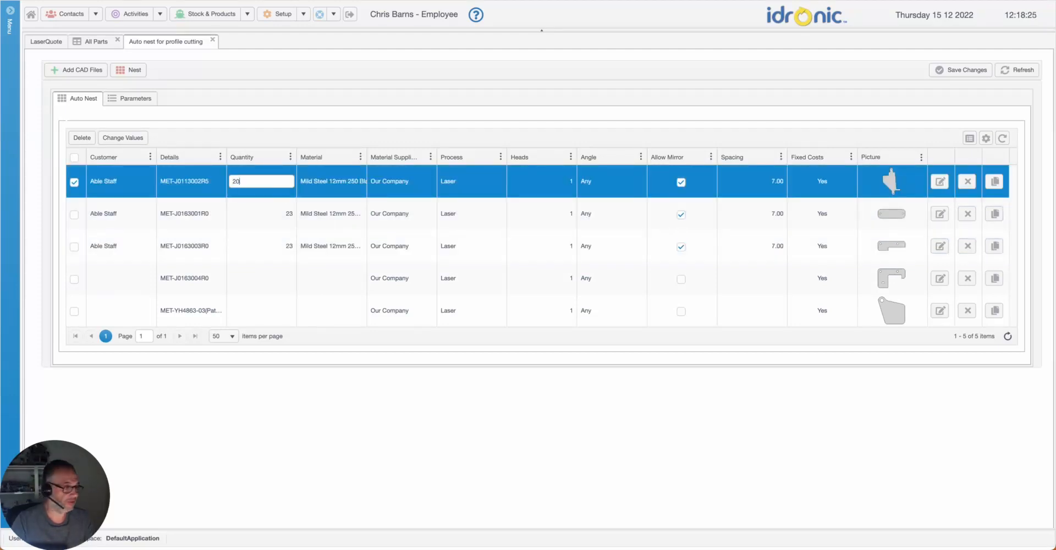
pyautogui.click(272, 215)
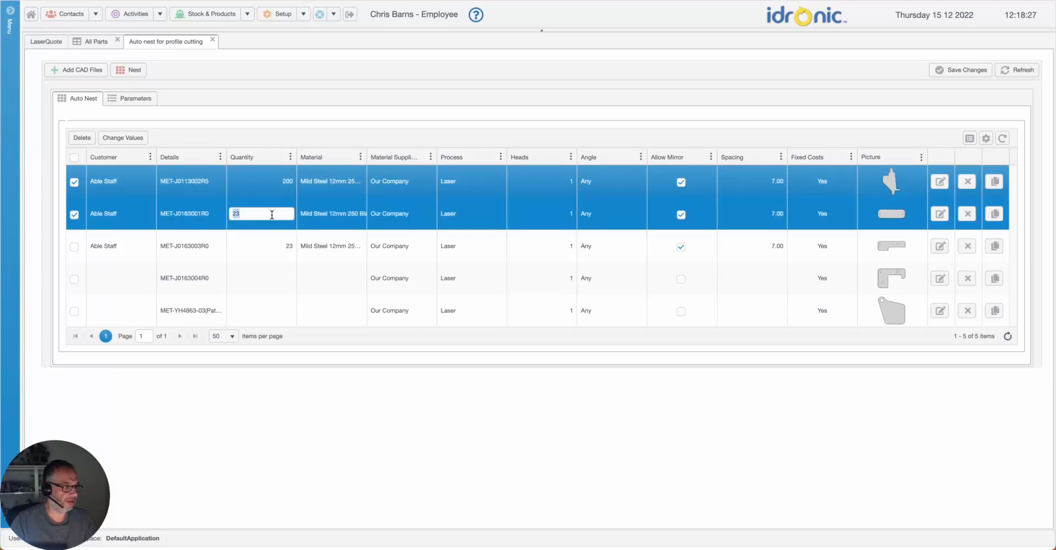
pyautogui.write('200')
pyautogui.click(275, 246)
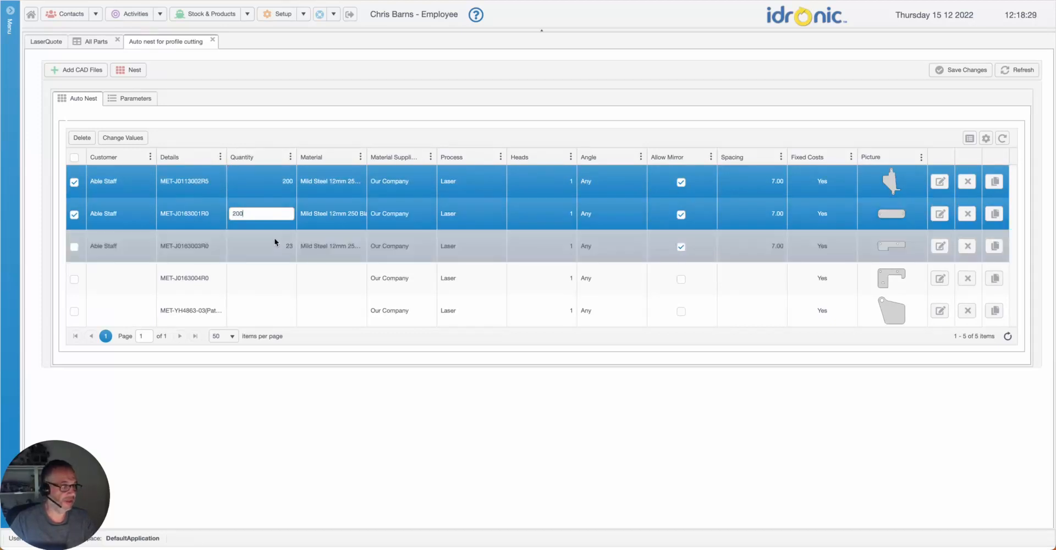
pyautogui.write('100')
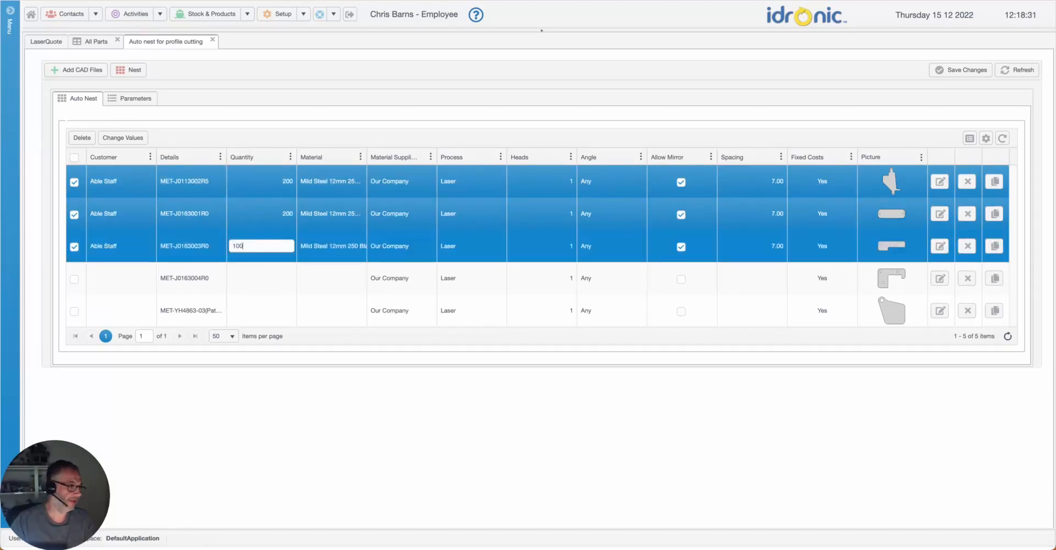
pyautogui.click(960, 69)
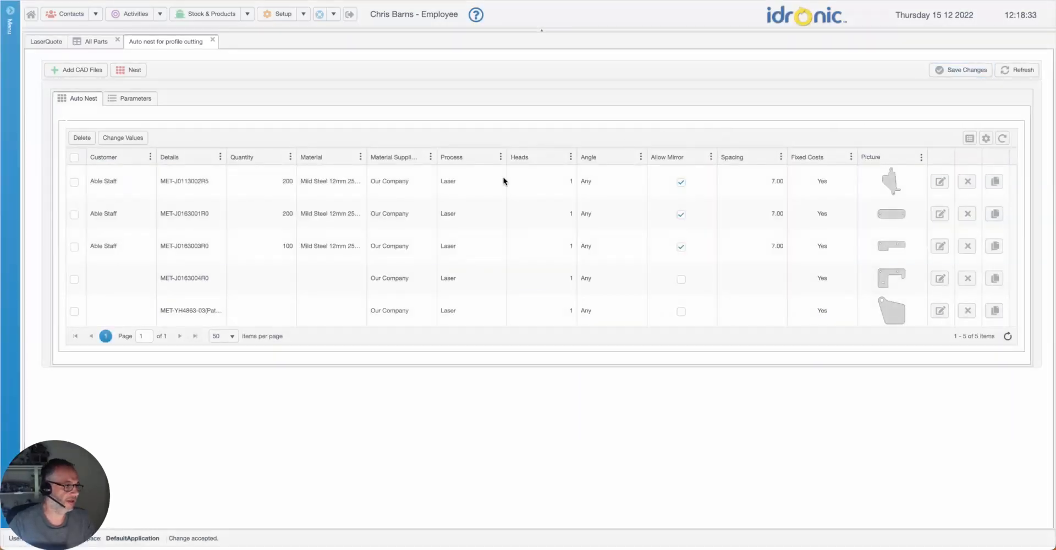
# Select parts MET-J0163004R0 and MET-YH4863-03 for a joint value change and choose Able Staff as their customer.
pyautogui.click(74, 279)
pyautogui.click(74, 311)
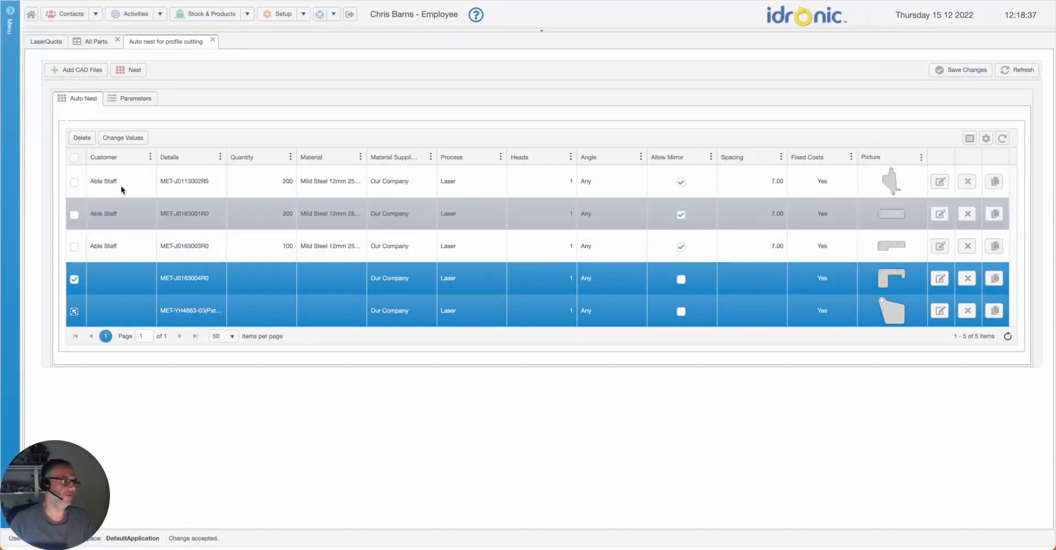
pyautogui.click(122, 138)
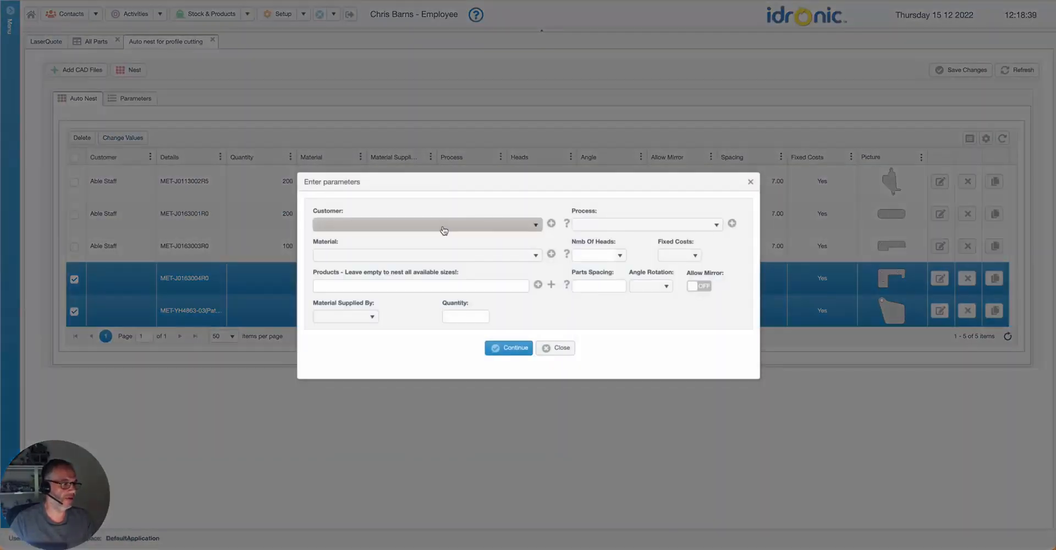
pyautogui.click(444, 225)
pyautogui.write('ab')
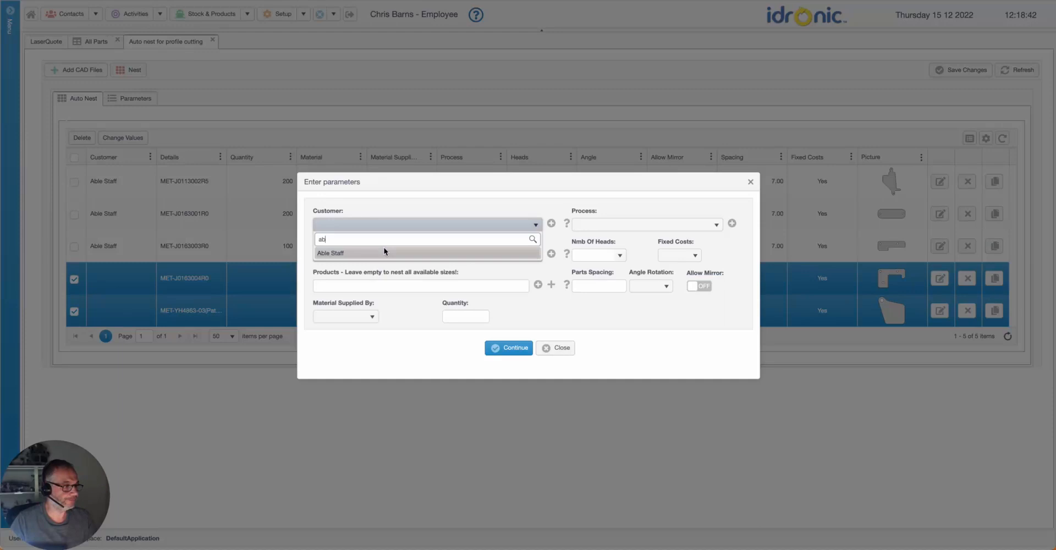
pyautogui.click(384, 246)
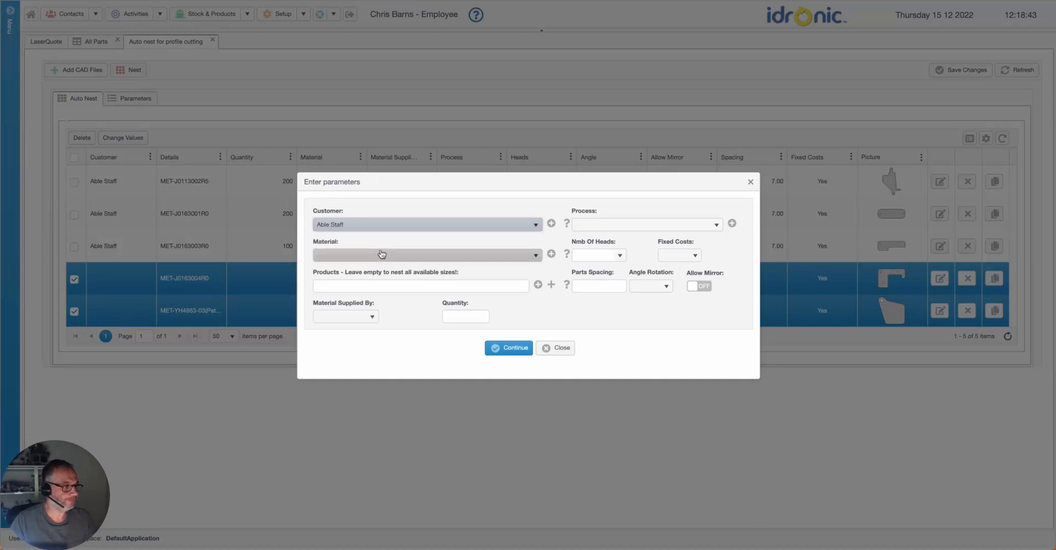
# Choose material Mild Steel 8mm 250 Black with the 1500 x 3000 CDC Steels sheet as the product.
pyautogui.click(384, 253)
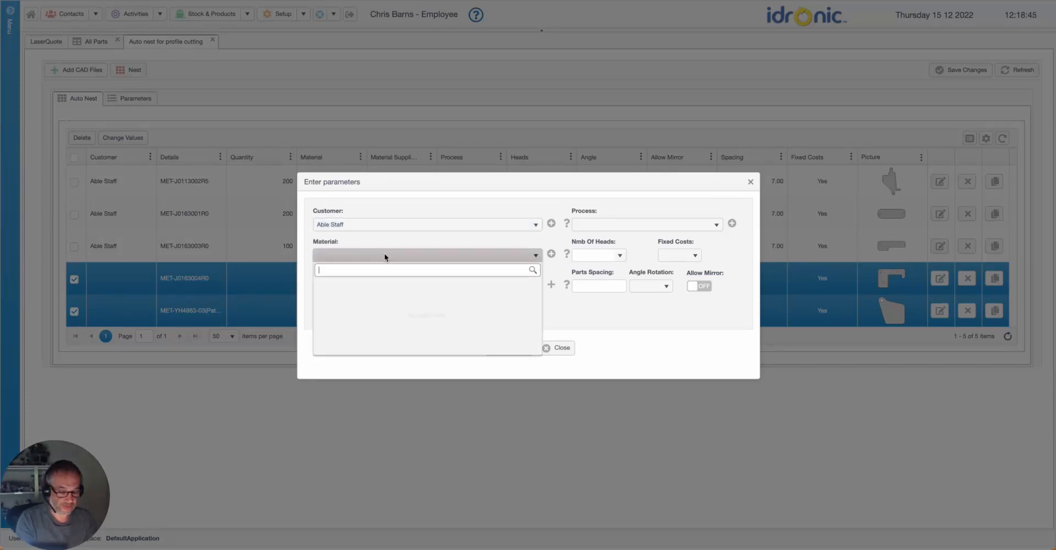
pyautogui.write('8mm')
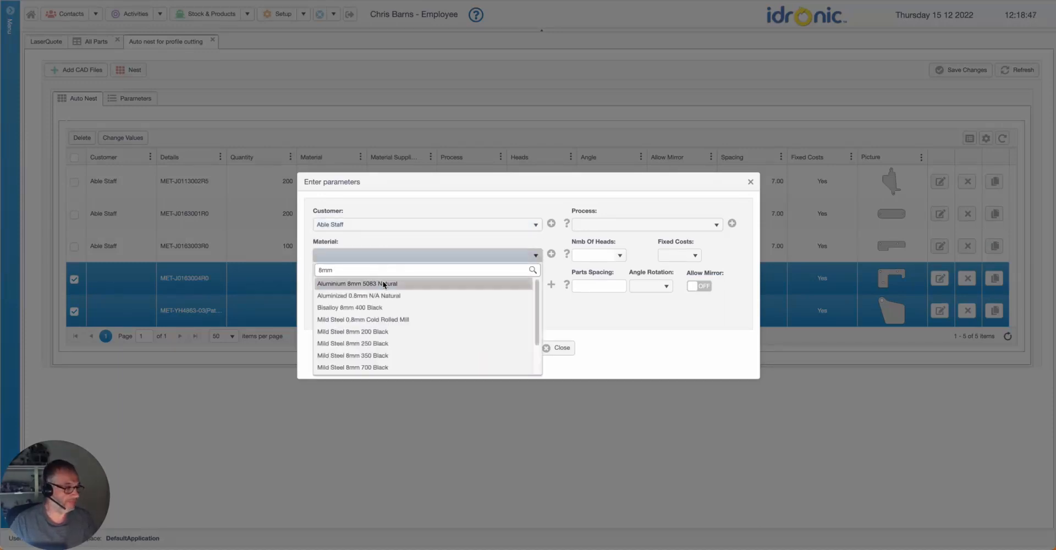
pyautogui.click(401, 343)
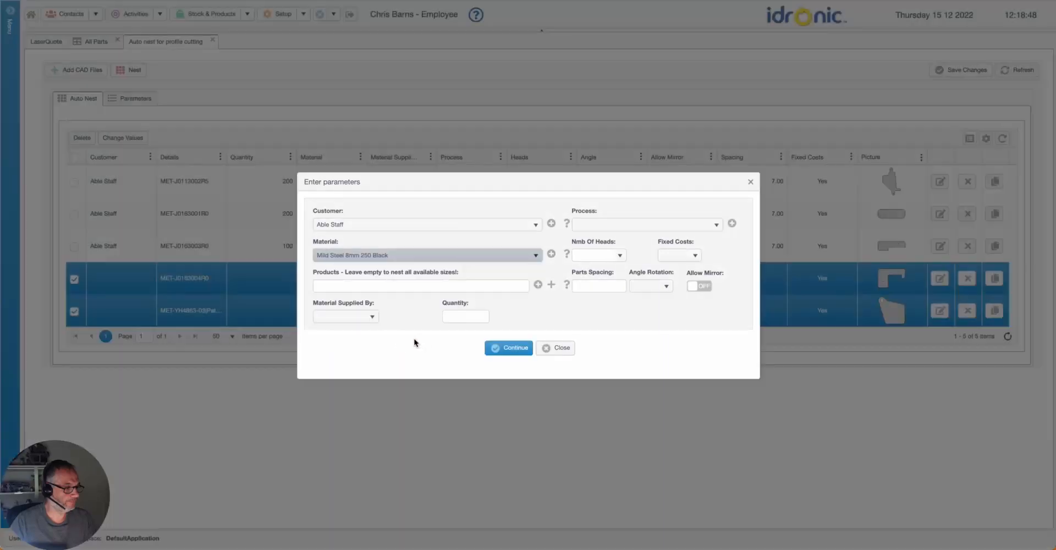
pyautogui.click(445, 286)
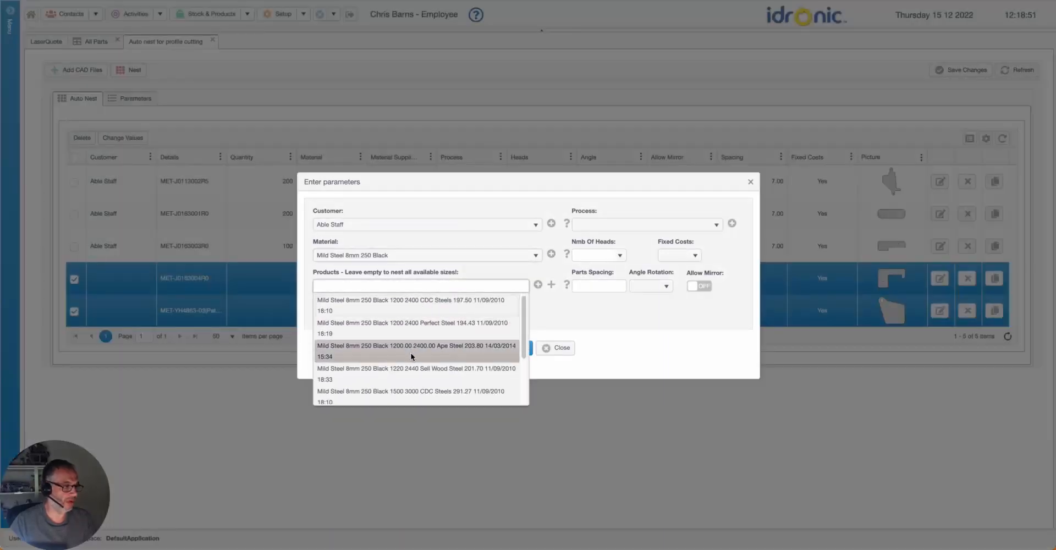
pyautogui.click(400, 391)
# Set the quantity to 32 and apply the joint values to the two selected parts.
pyautogui.click(454, 337)
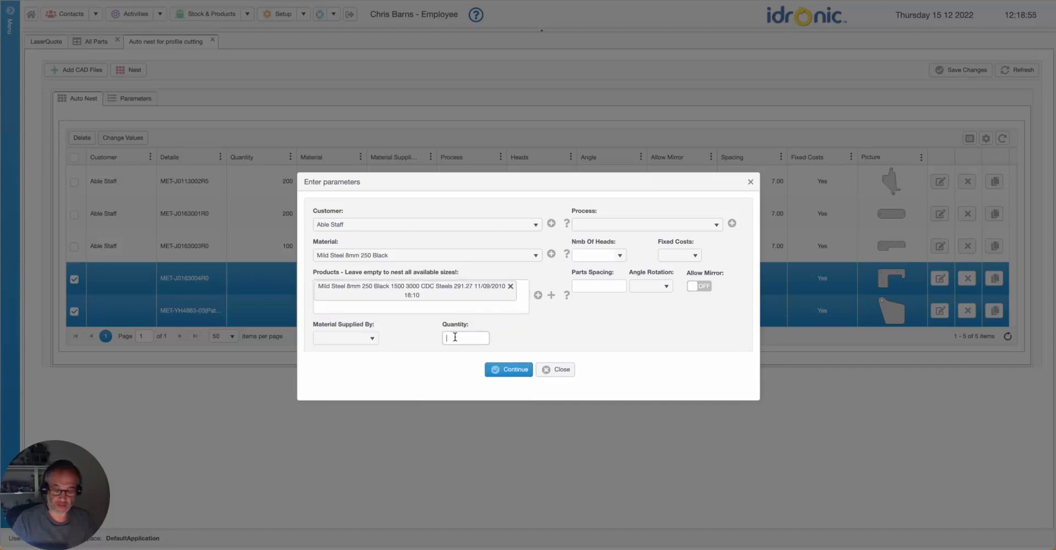
pyautogui.write('32')
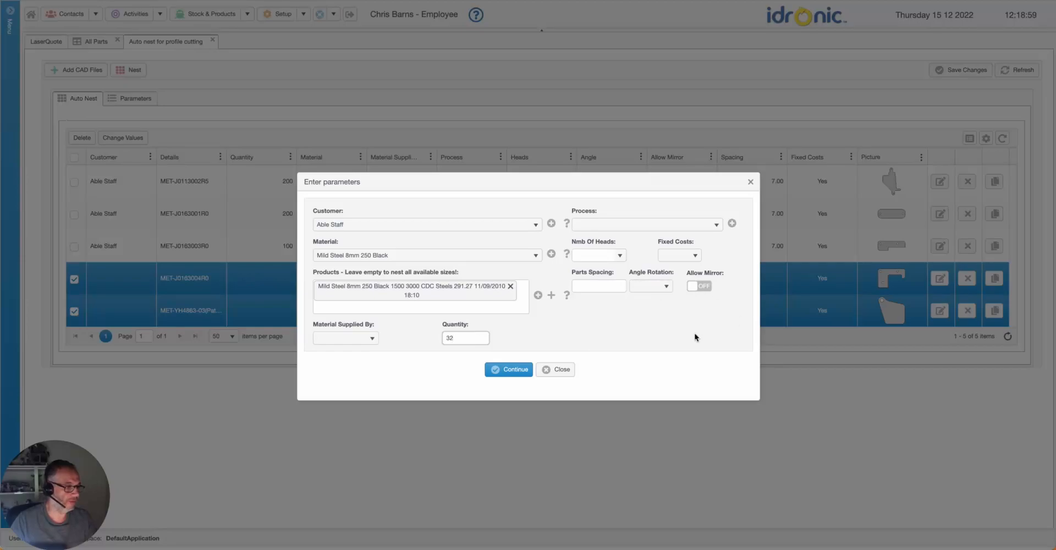
pyautogui.click(509, 369)
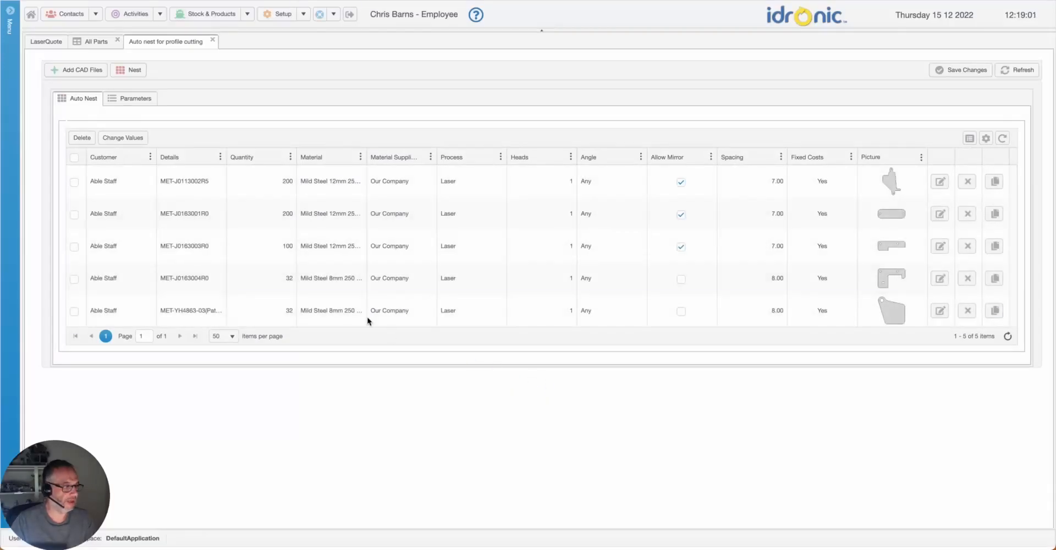
# Set the quantity of part MET-J0163004R0 to 150 and save the changes.
pyautogui.click(284, 278)
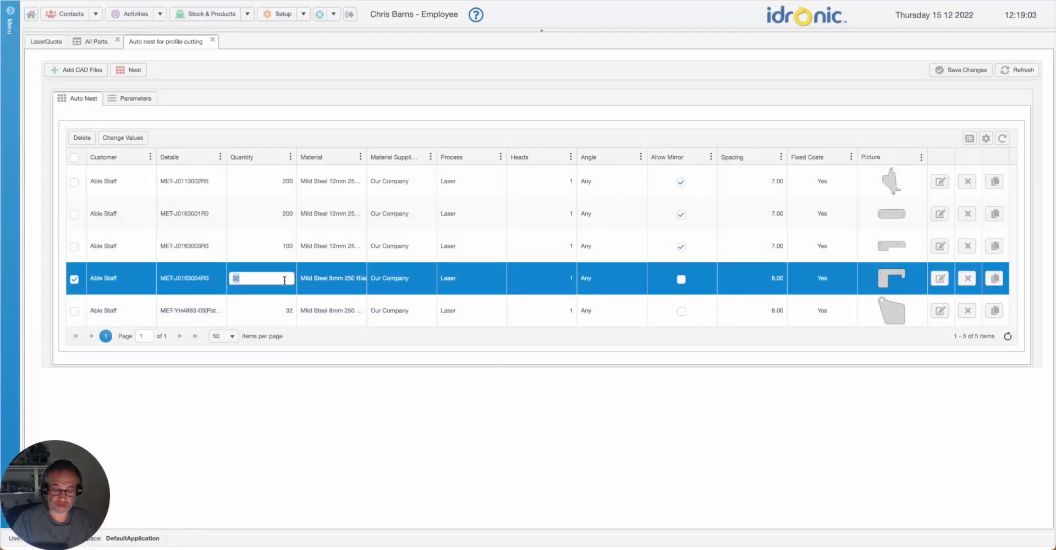
pyautogui.write('150')
pyautogui.click(941, 75)
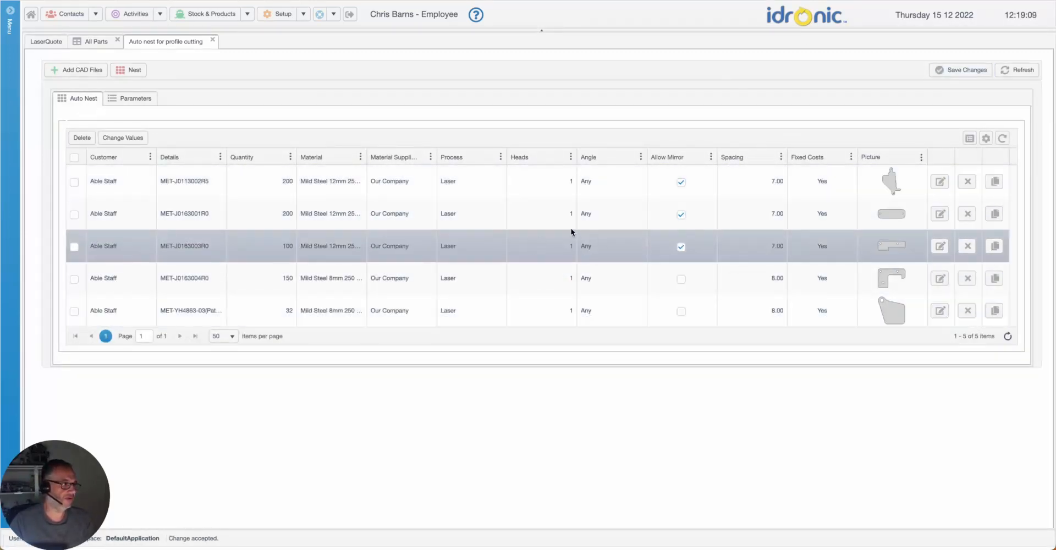
# Review the nesting parameters, including the options for scrap attribution, offcut preference and nesting mode, and return to the parts list.
pyautogui.click(149, 99)
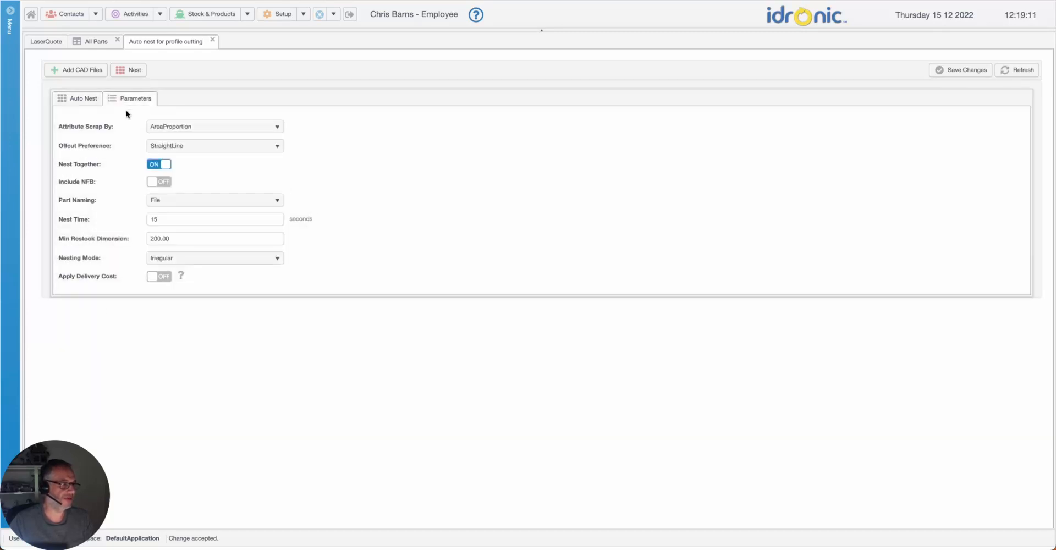
pyautogui.click(280, 128)
pyautogui.click(326, 124)
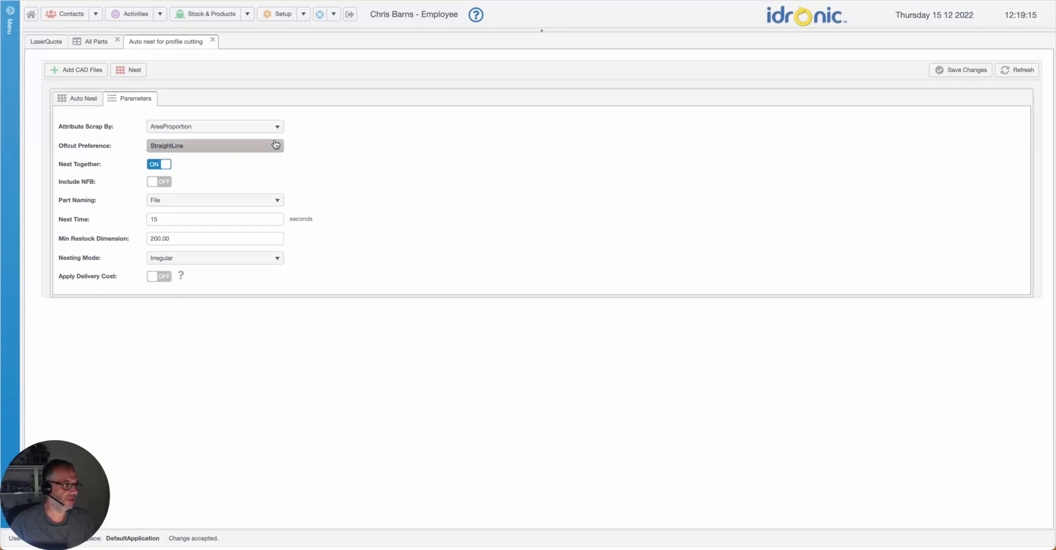
pyautogui.click(276, 144)
pyautogui.click(342, 136)
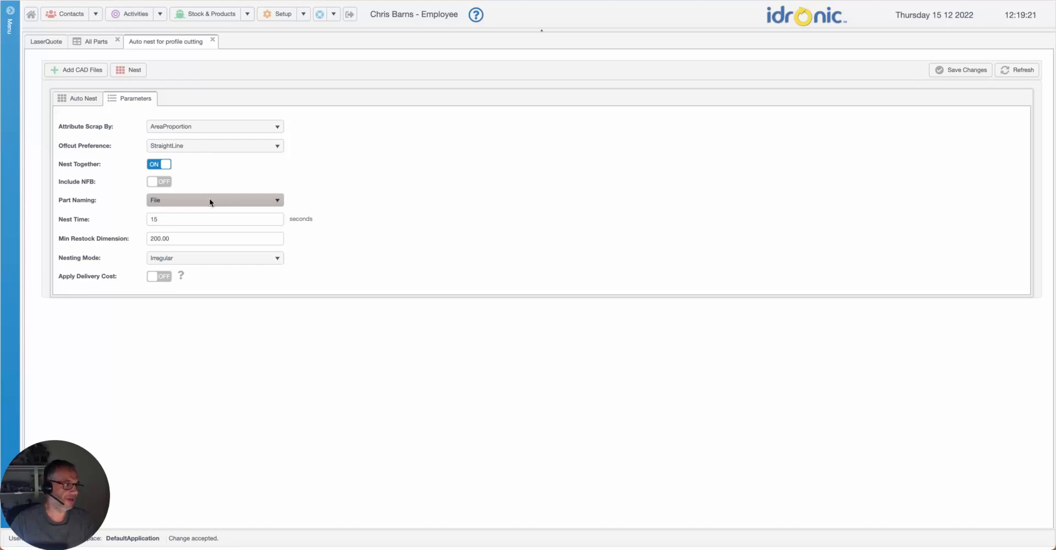
pyautogui.click(245, 260)
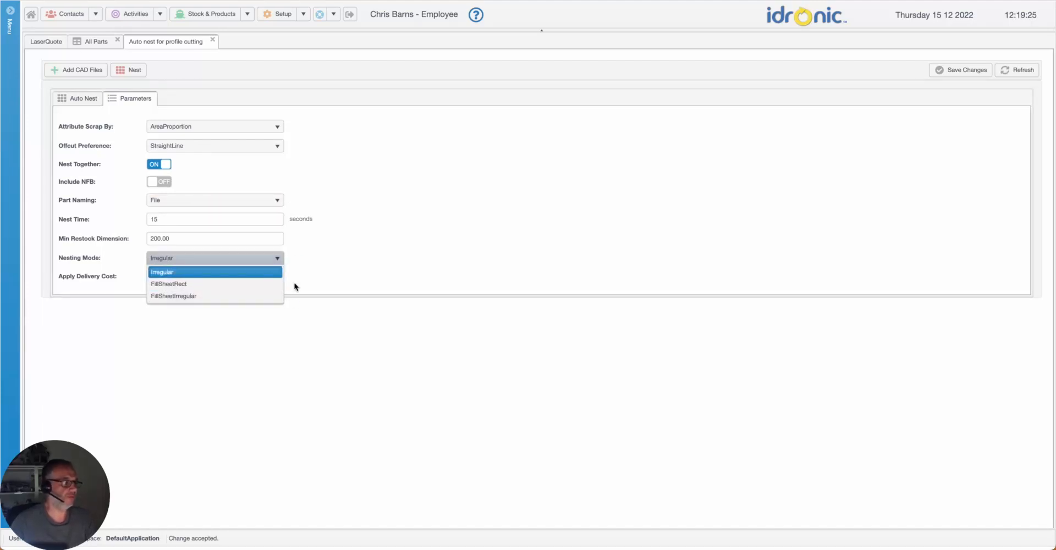
pyautogui.click(456, 275)
pyautogui.click(83, 98)
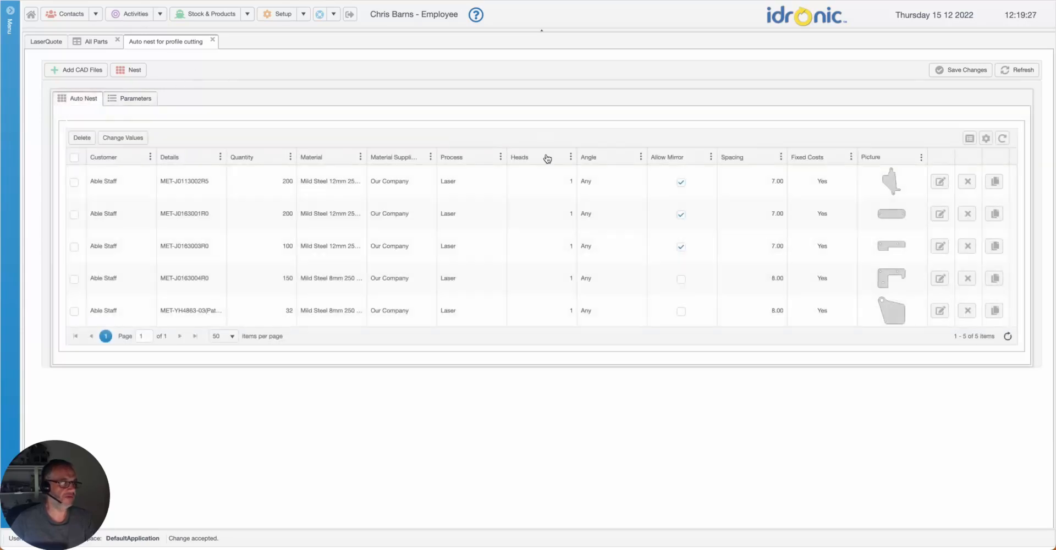
# Nest all the listed parts with fixed costs distributed between the nest members and accept the resulting nests.
pyautogui.click(136, 72)
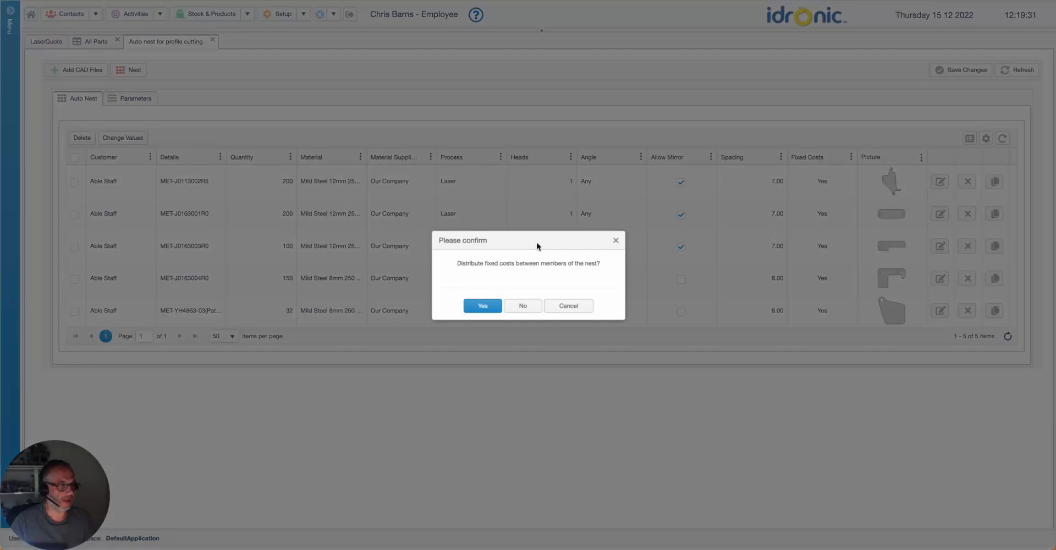
pyautogui.moveTo(536, 243); pyautogui.dragTo(528, 164)
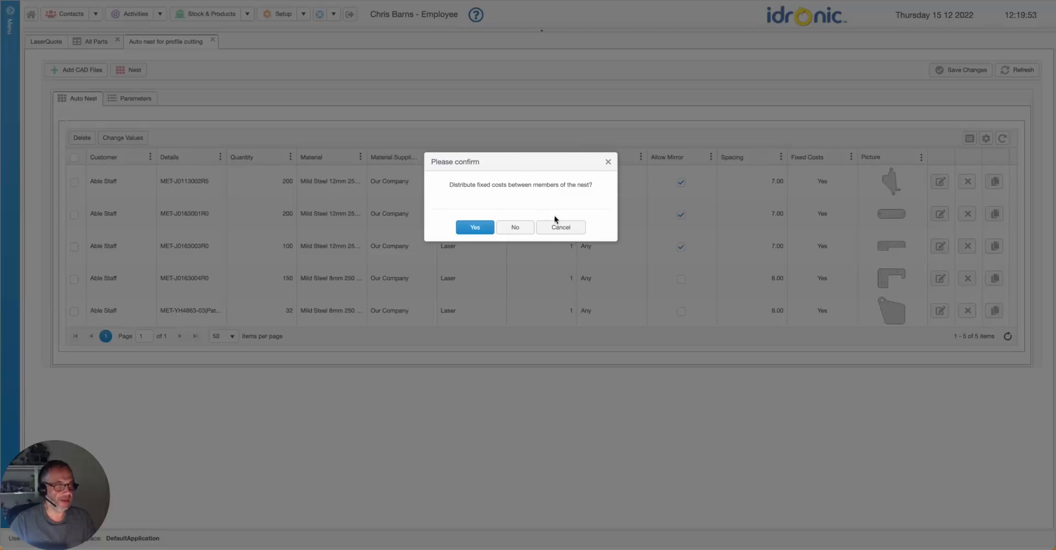
pyautogui.click(475, 227)
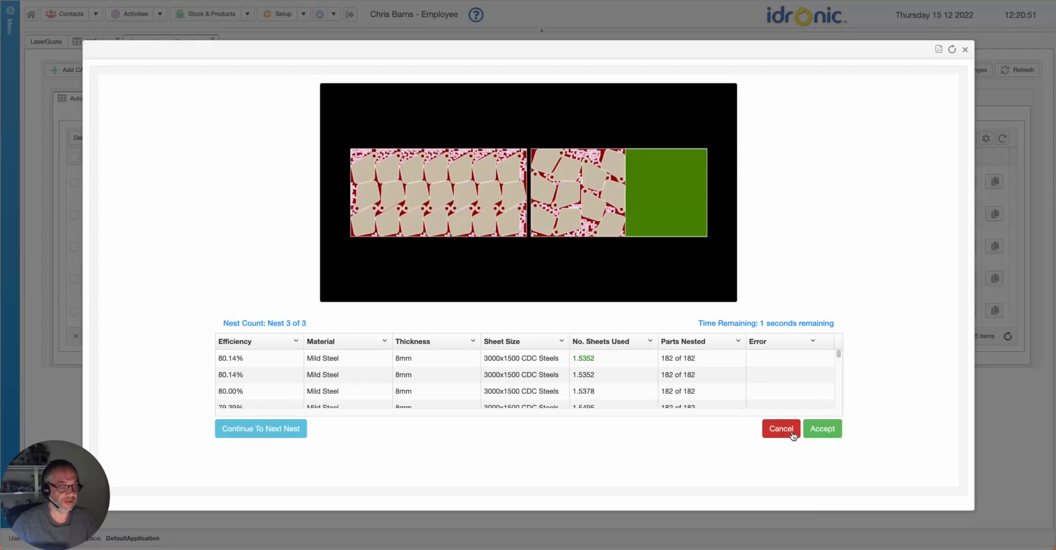
pyautogui.click(828, 434)
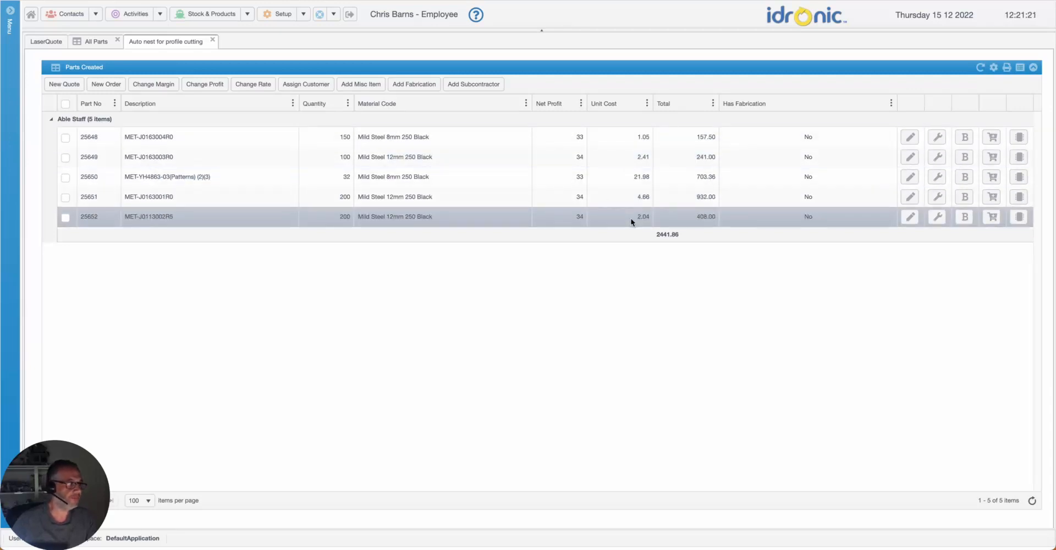
# Open the created part MET-J0163004R0 and examine the cost breakdown and profitability of its laser cutting item.
pyautogui.doubleClick(422, 136)
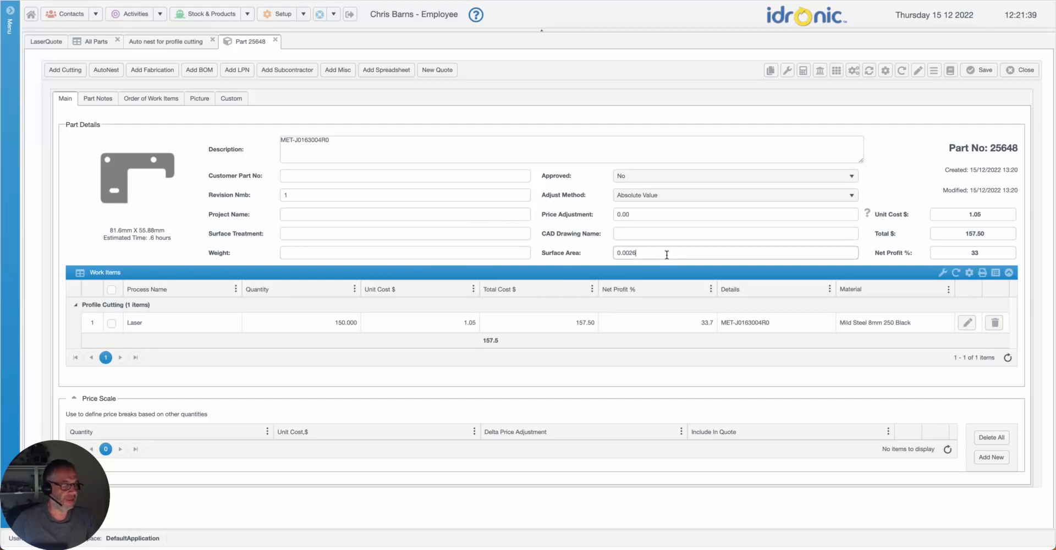
pyautogui.click(346, 323)
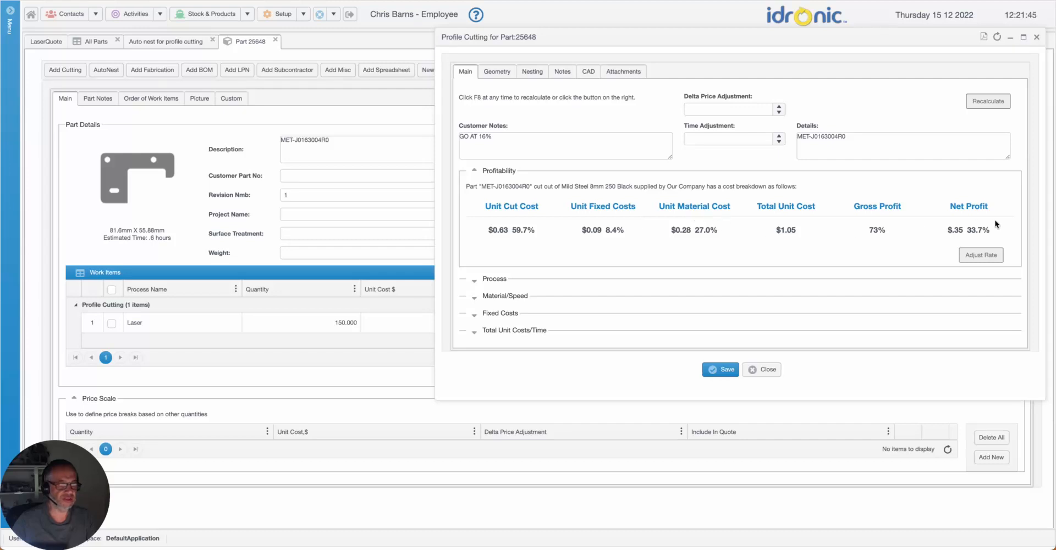
pyautogui.click(777, 374)
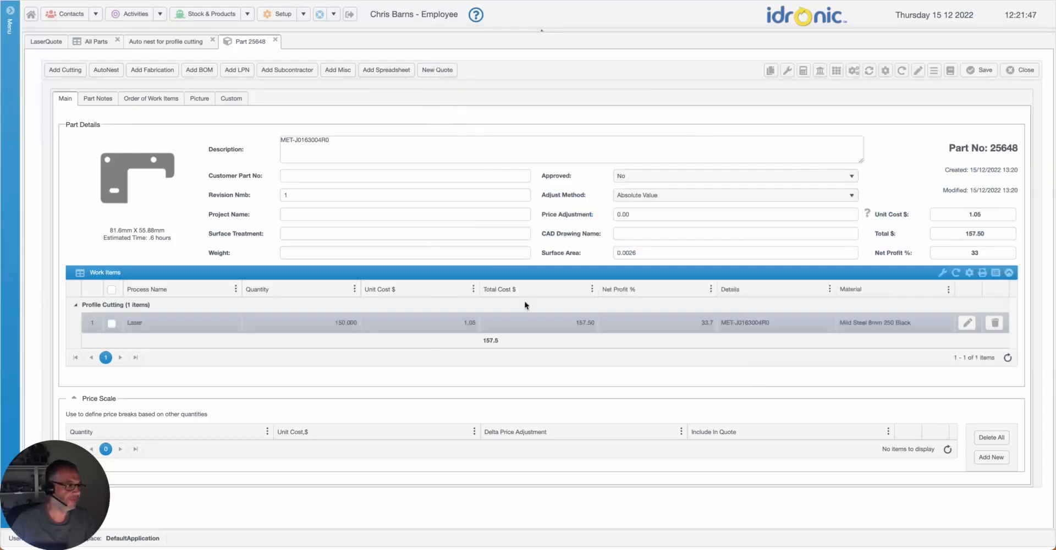
# Review the fabrication processes available for the part and its subcontracting cost form, closing both without creating an item.
pyautogui.click(154, 69)
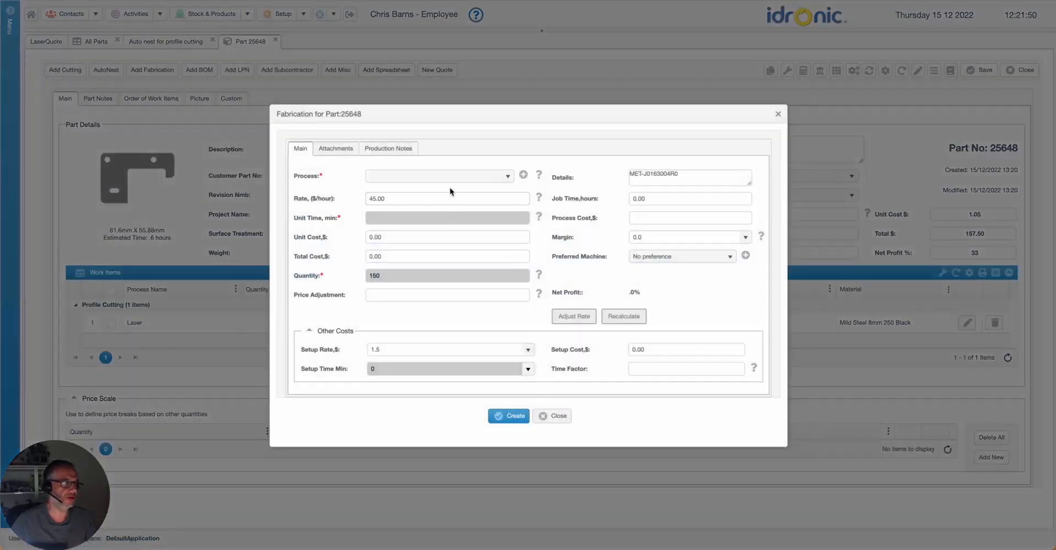
pyautogui.click(450, 176)
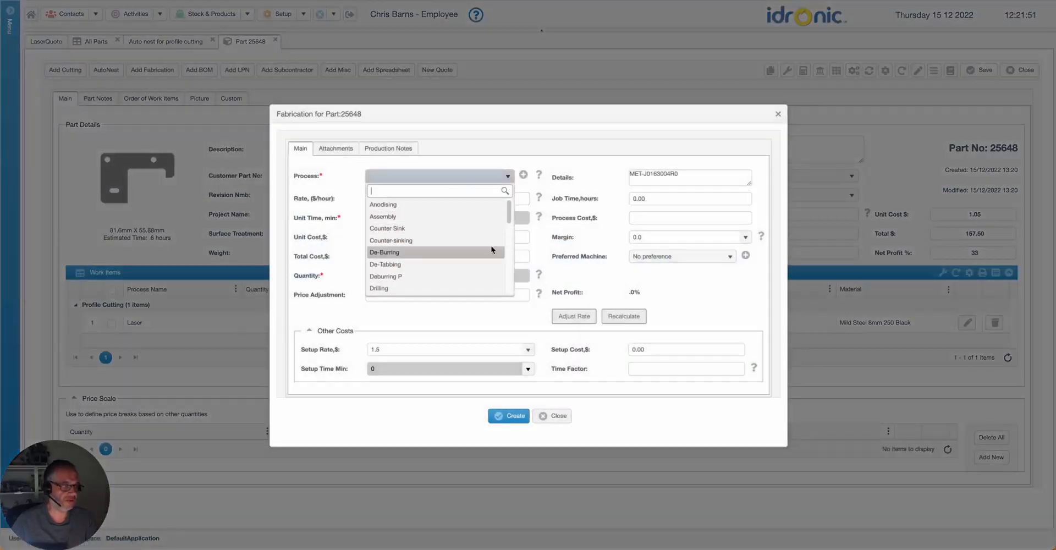
pyautogui.scroll(-1, 490, 246)
pyautogui.scroll(-3, 490, 249)
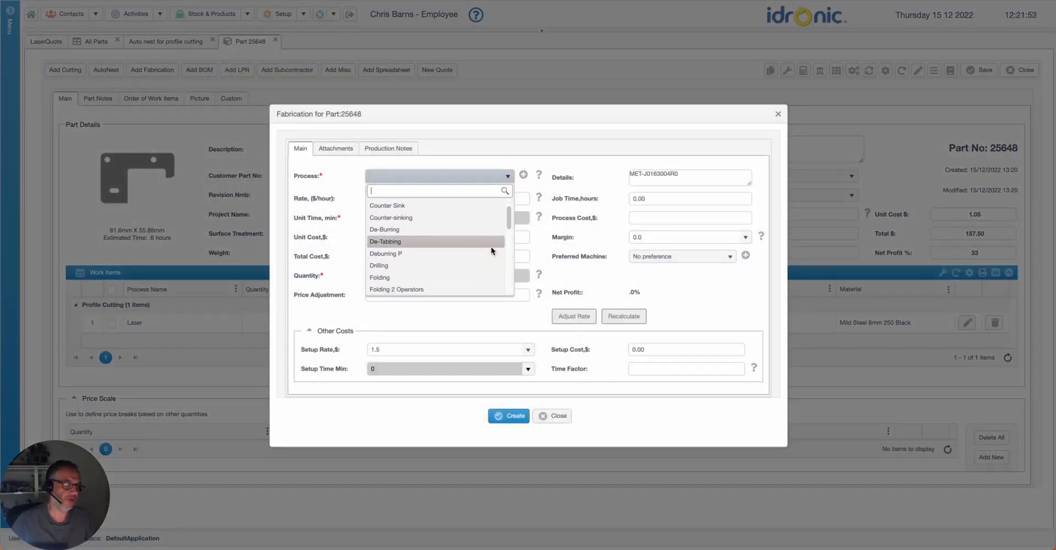
pyautogui.scroll(-3, 490, 247)
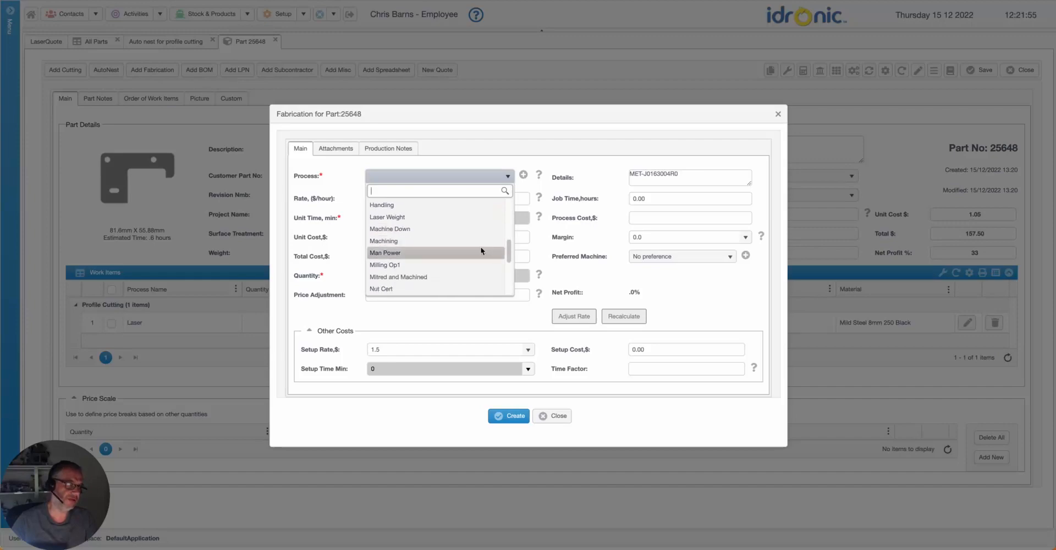
pyautogui.scroll(6, 482, 245)
pyautogui.click(546, 122)
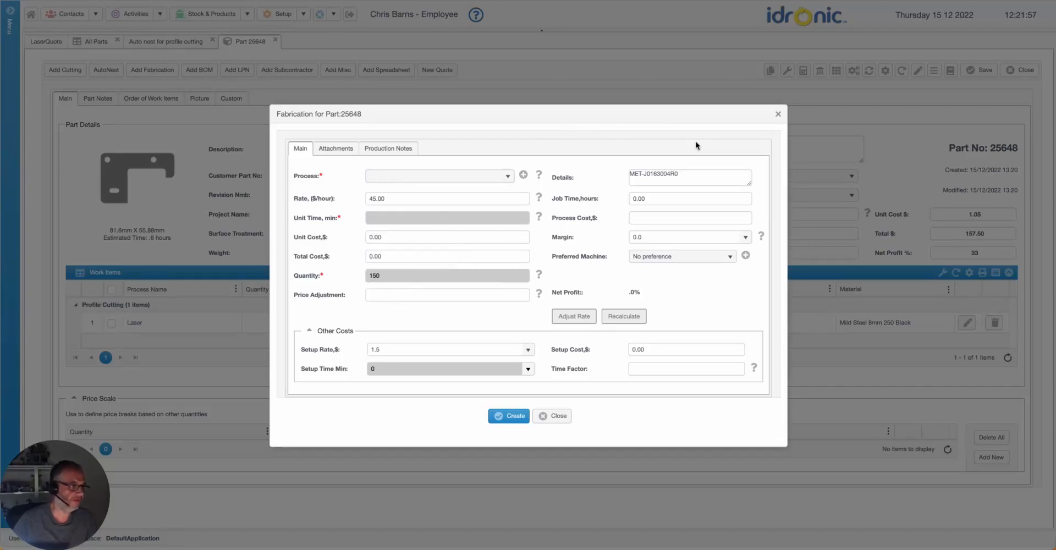
pyautogui.click(778, 114)
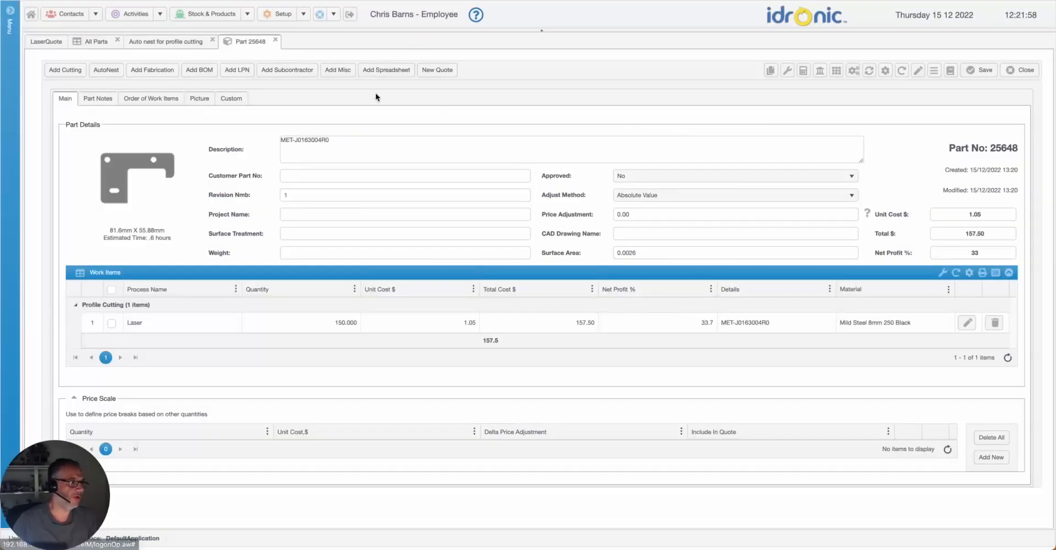
pyautogui.click(287, 70)
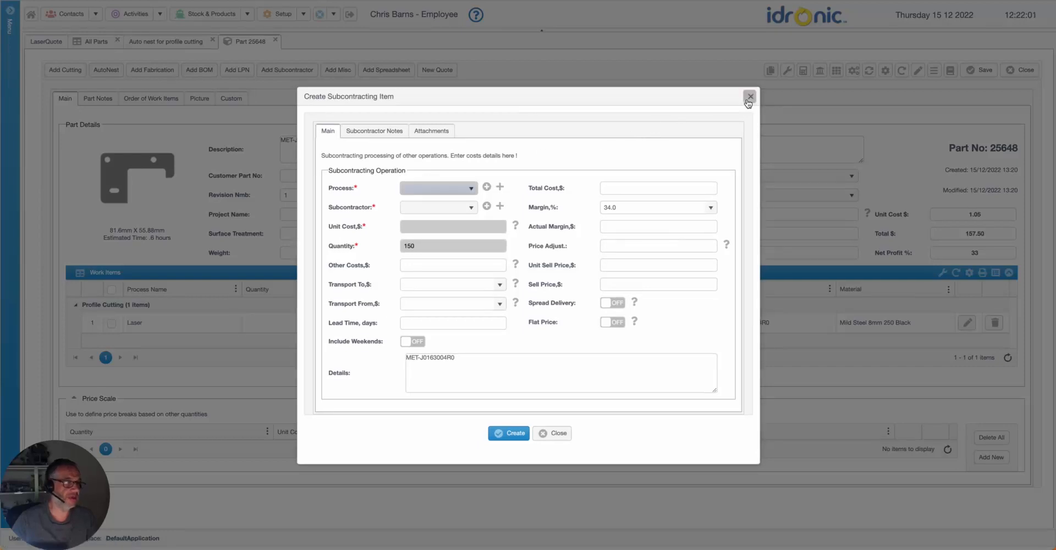
pyautogui.click(750, 97)
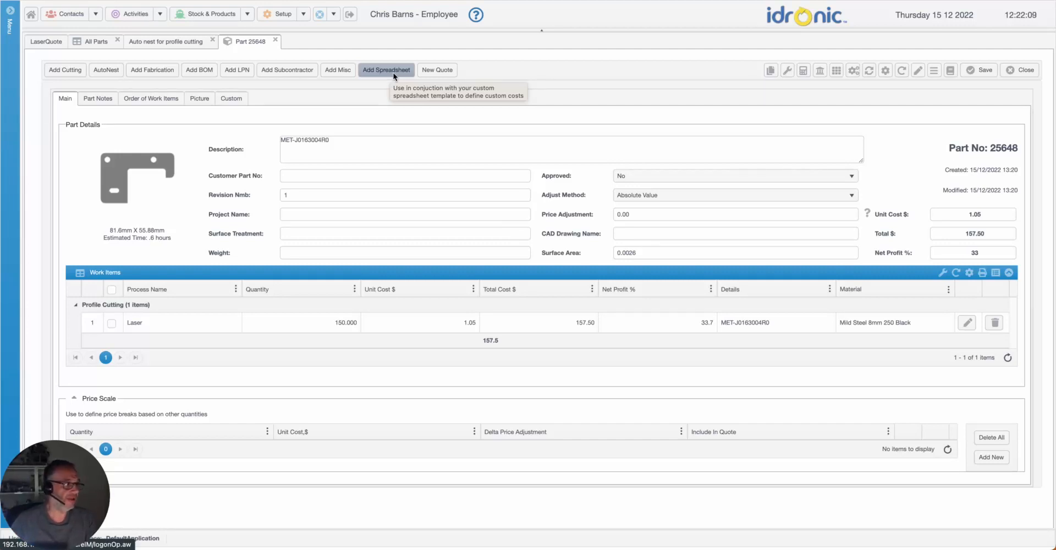
# Create a quote from all the parts created by the auto nest, with delivery option Ex Works and delivery time 5-10 Working Days.
pyautogui.click(163, 44)
pyautogui.click(66, 105)
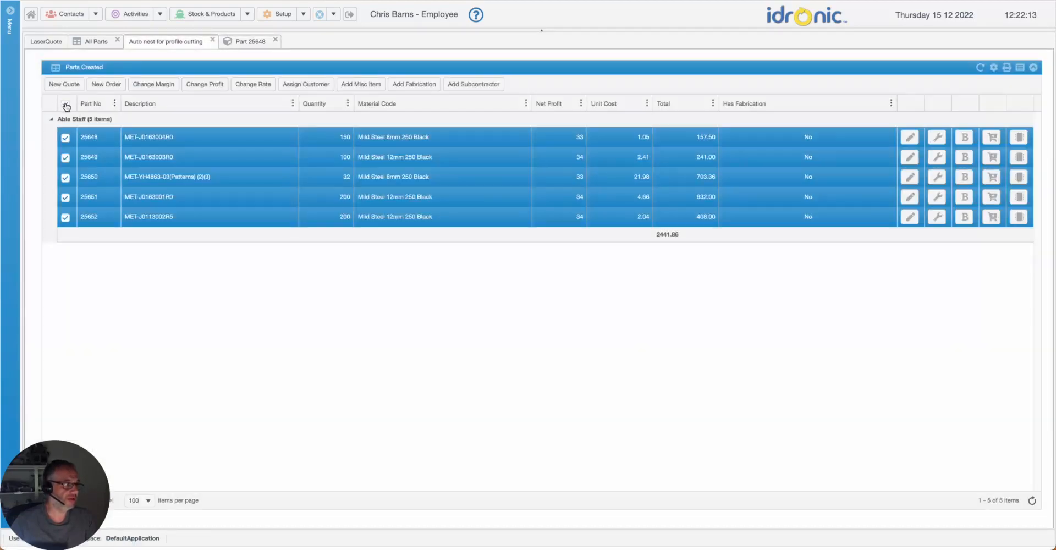
pyautogui.click(64, 85)
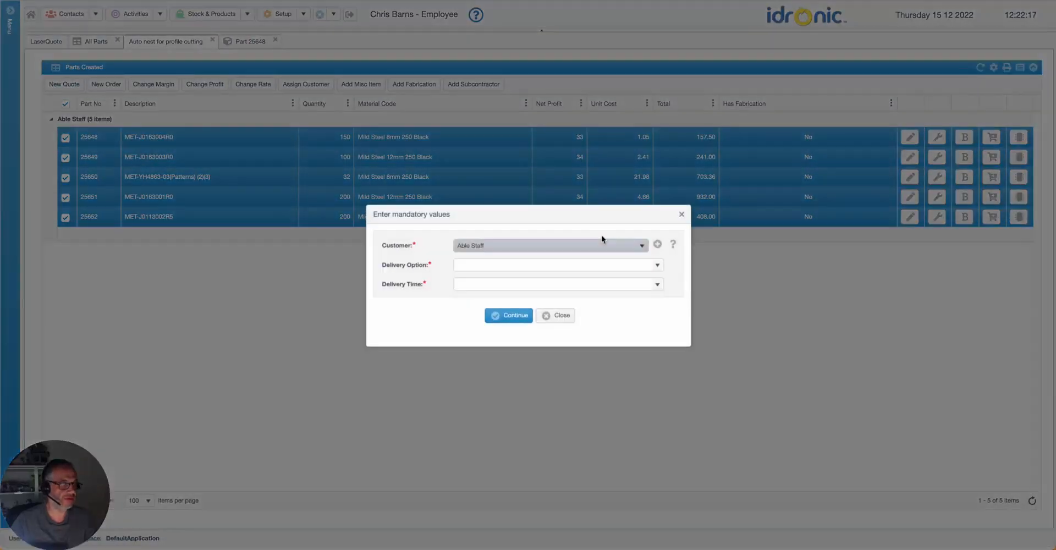
pyautogui.click(657, 265)
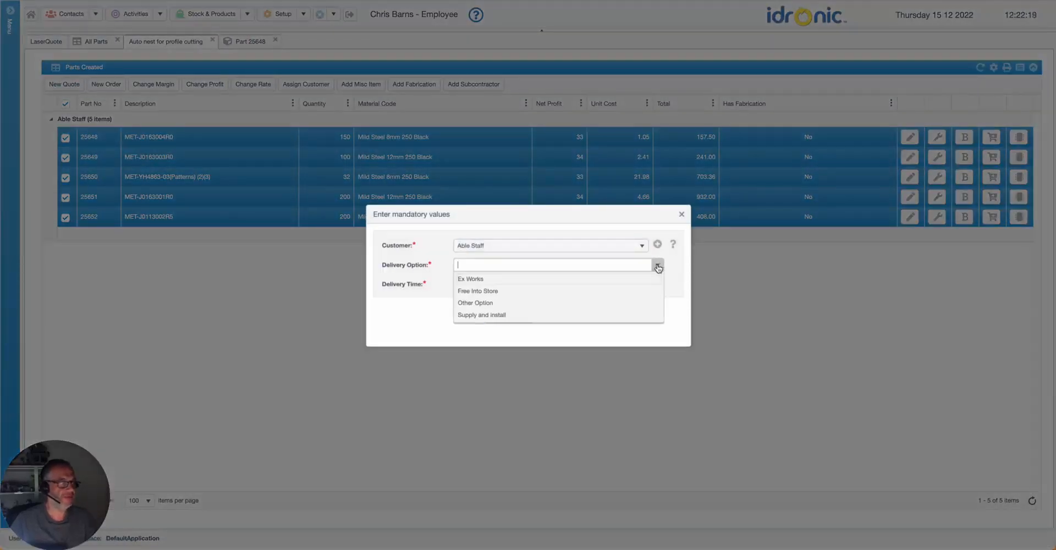
pyautogui.click(511, 276)
pyautogui.click(657, 284)
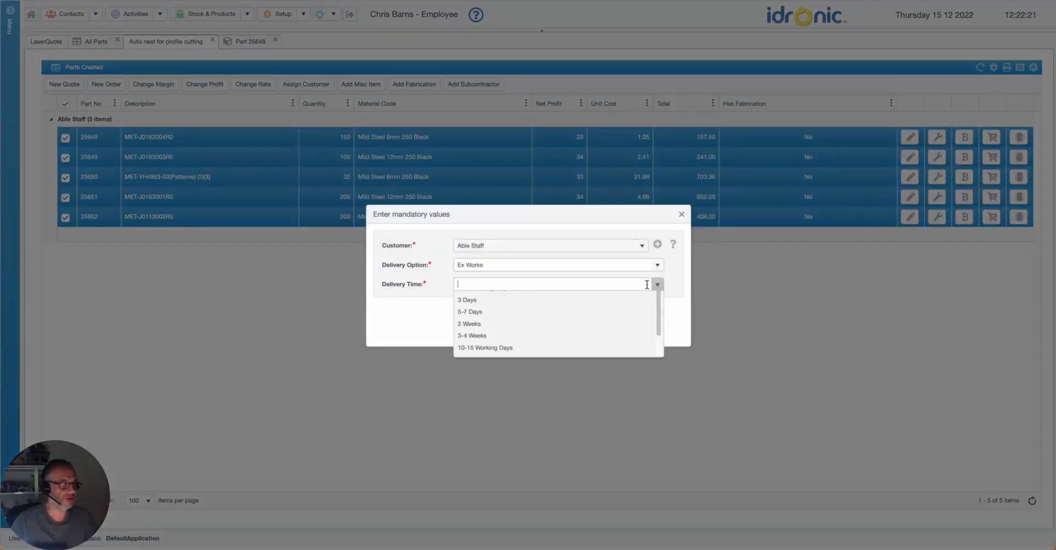
pyautogui.click(500, 334)
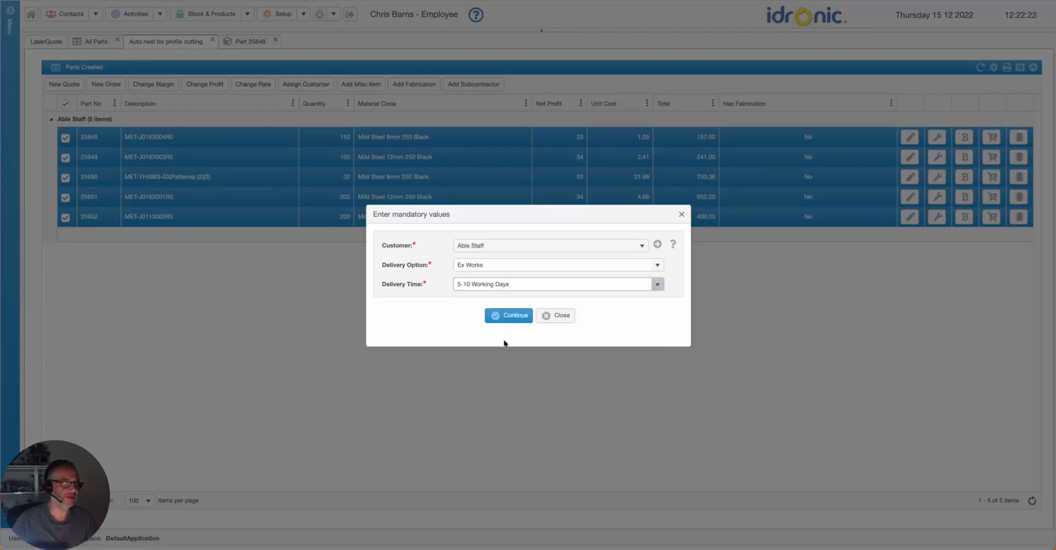
pyautogui.click(509, 316)
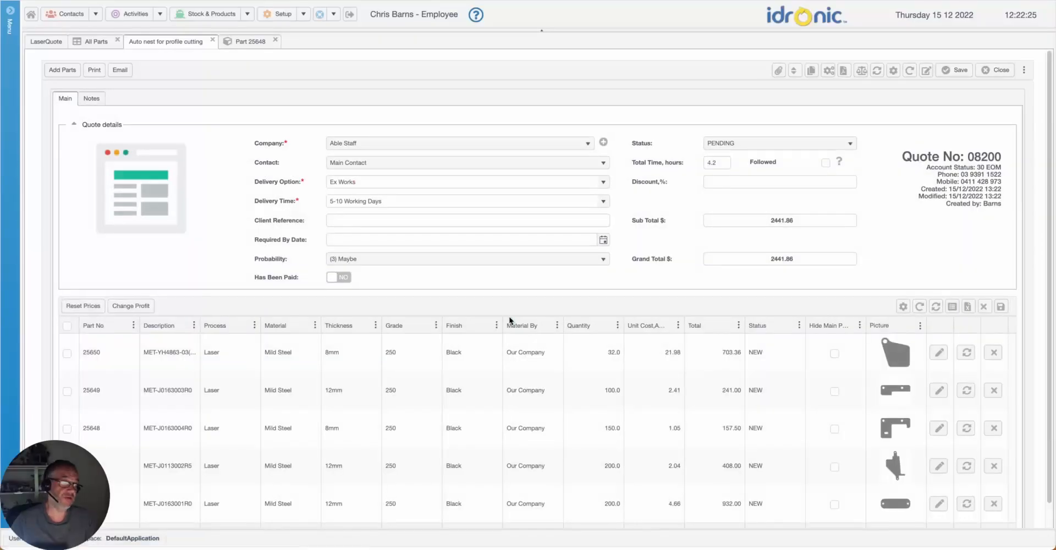
# Generate the modern print version of the quote, examine its part lines, prices and terms at a readable size, and close it.
pyautogui.scroll(1, 514, 336)
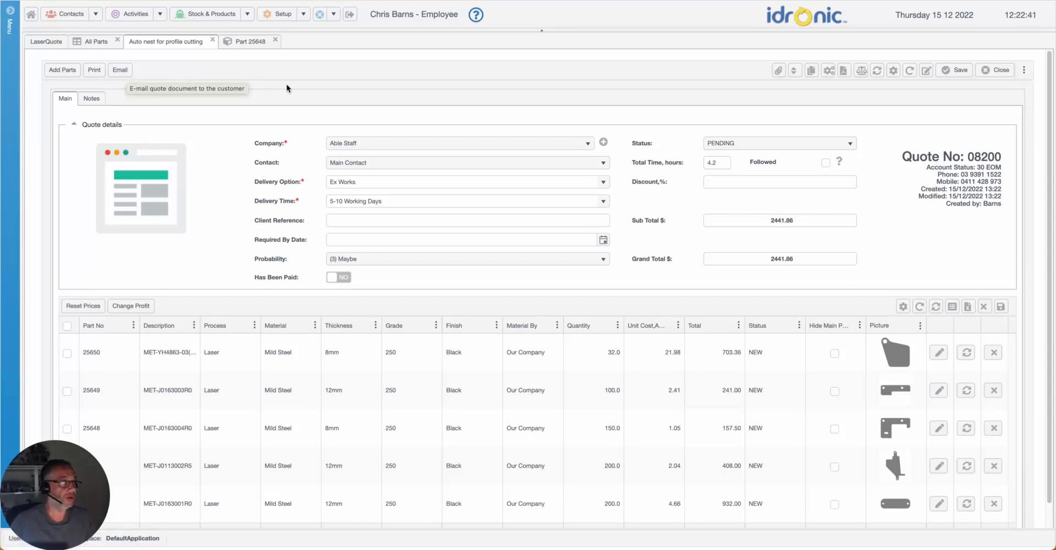
pyautogui.click(1024, 69)
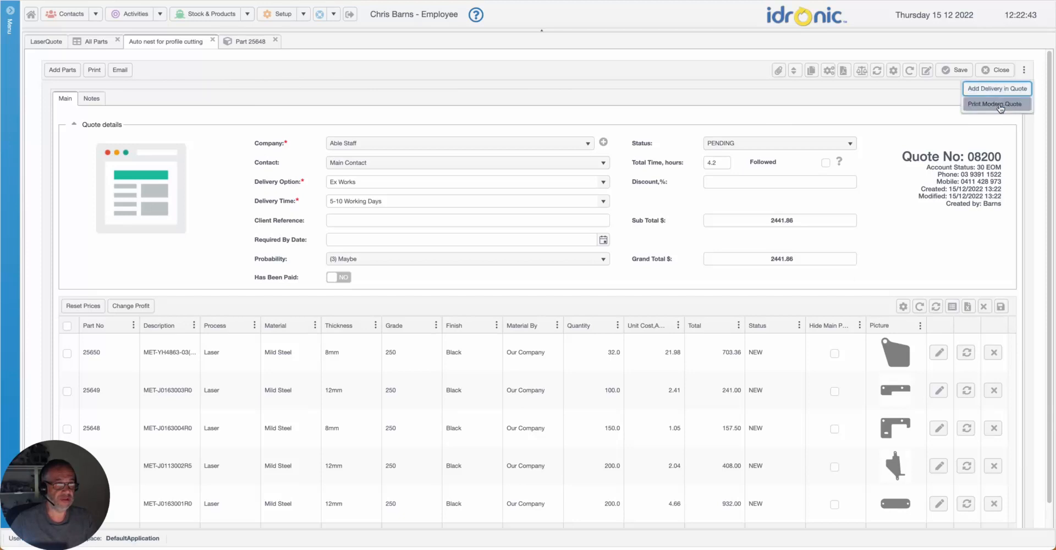
pyautogui.click(990, 104)
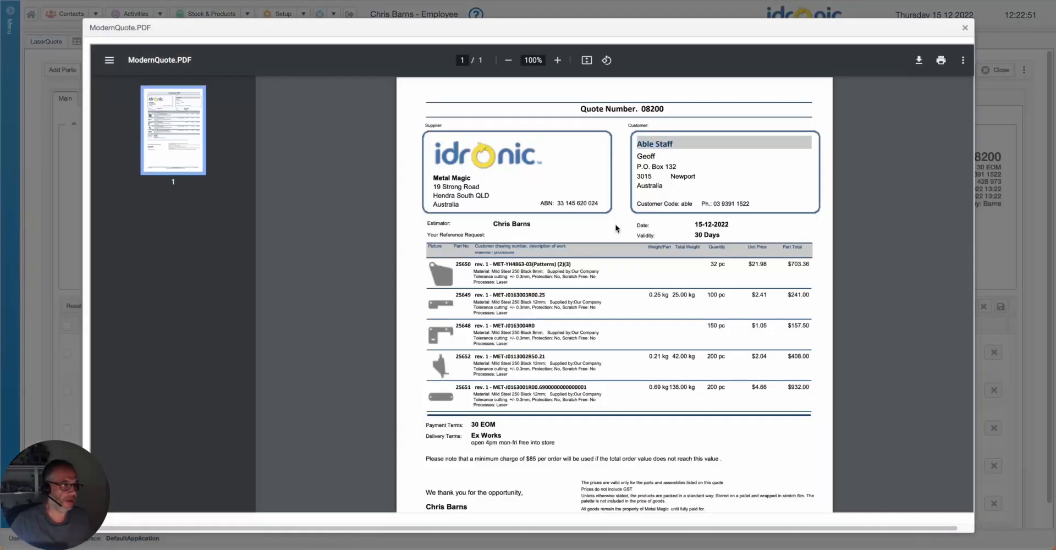
pyautogui.click(586, 60)
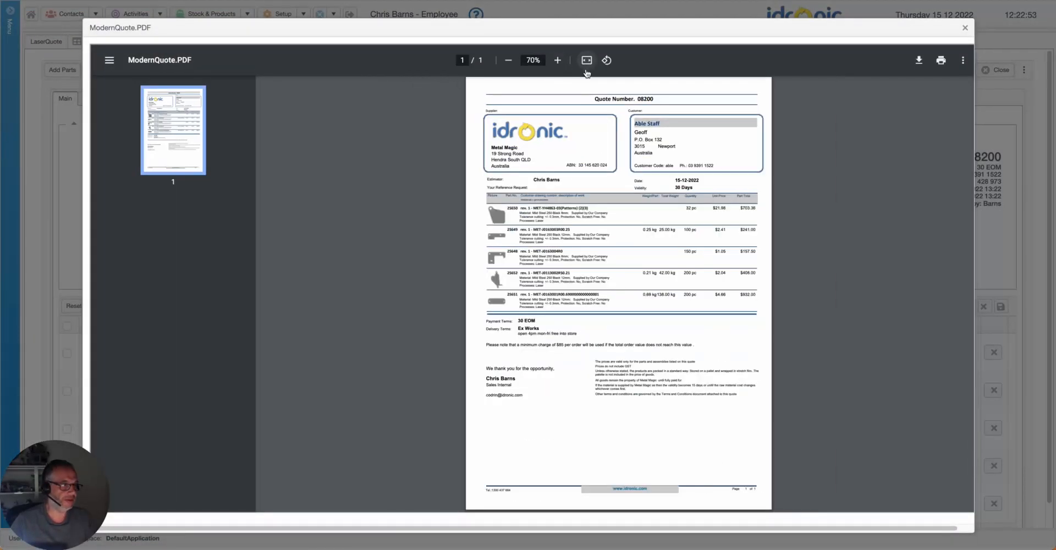
pyautogui.click(557, 60)
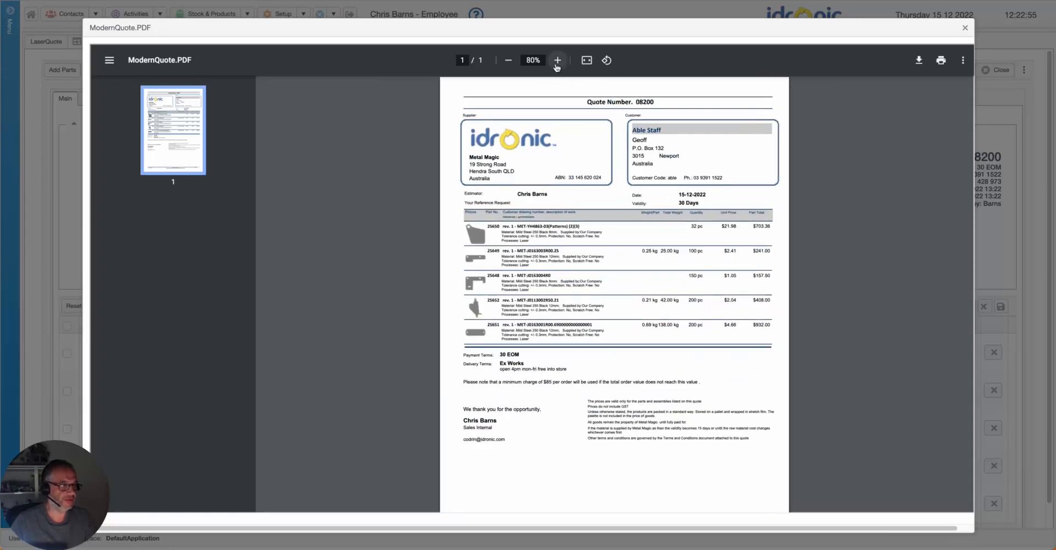
pyautogui.click(558, 60)
pyautogui.click(557, 60)
pyautogui.click(557, 60)
pyautogui.click(557, 60)
pyautogui.scroll(-3, 682, 280)
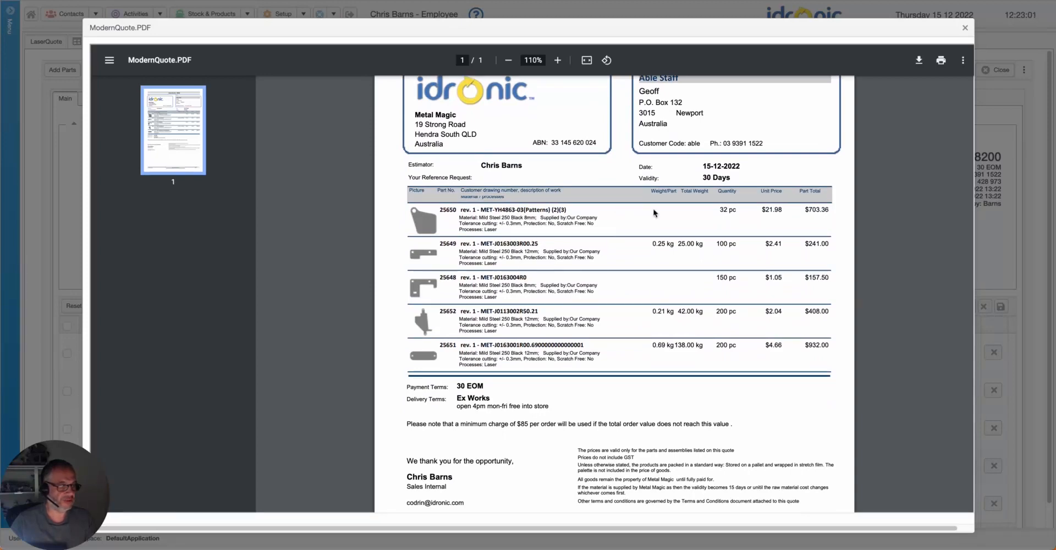
pyautogui.scroll(-2, 726, 348)
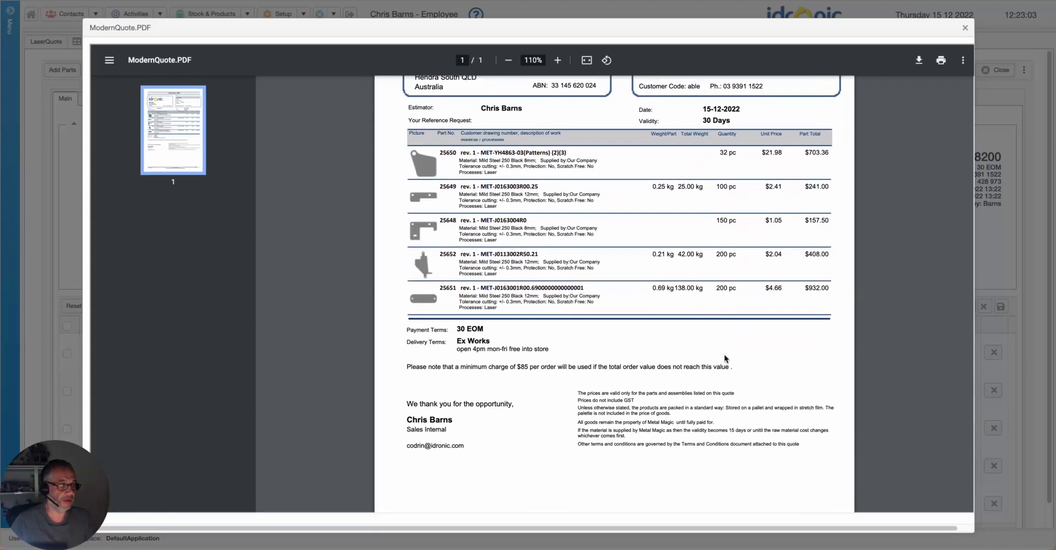
pyautogui.scroll(3, 725, 358)
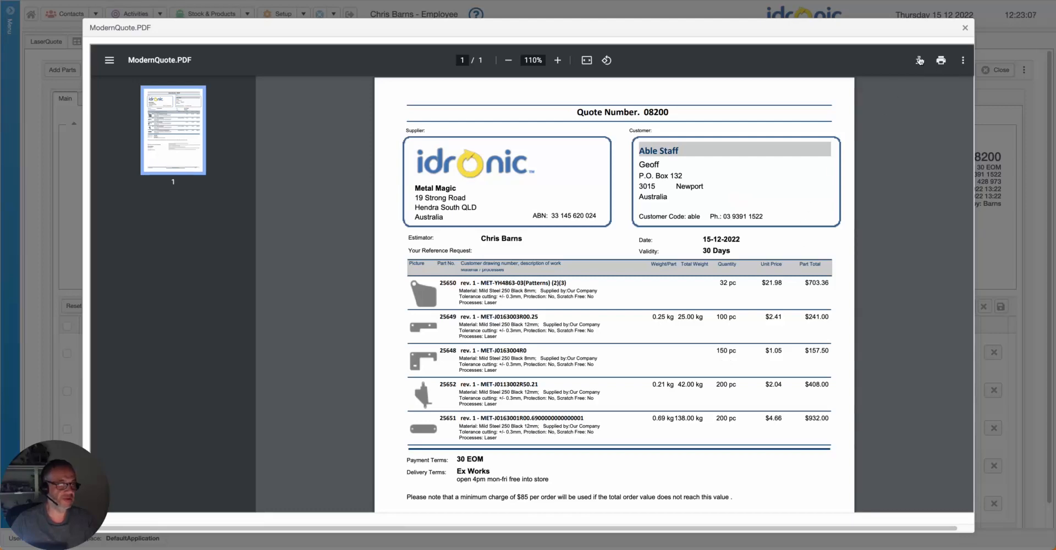
pyautogui.click(965, 28)
# Generate the standard printed quote, examine both pages of the document, close it and return to the LaserQuote home page.
pyautogui.click(100, 73)
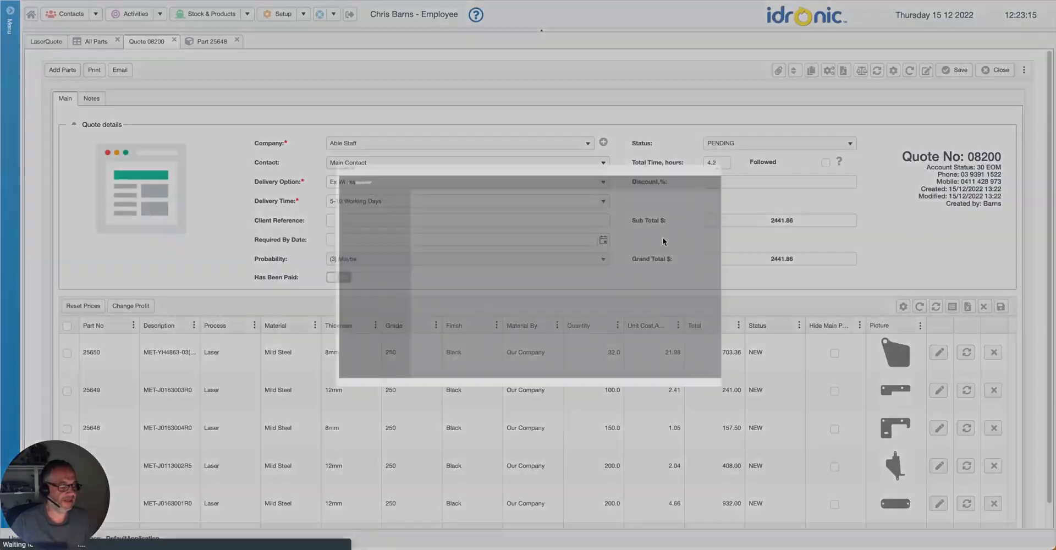
pyautogui.scroll(-1, 588, 228)
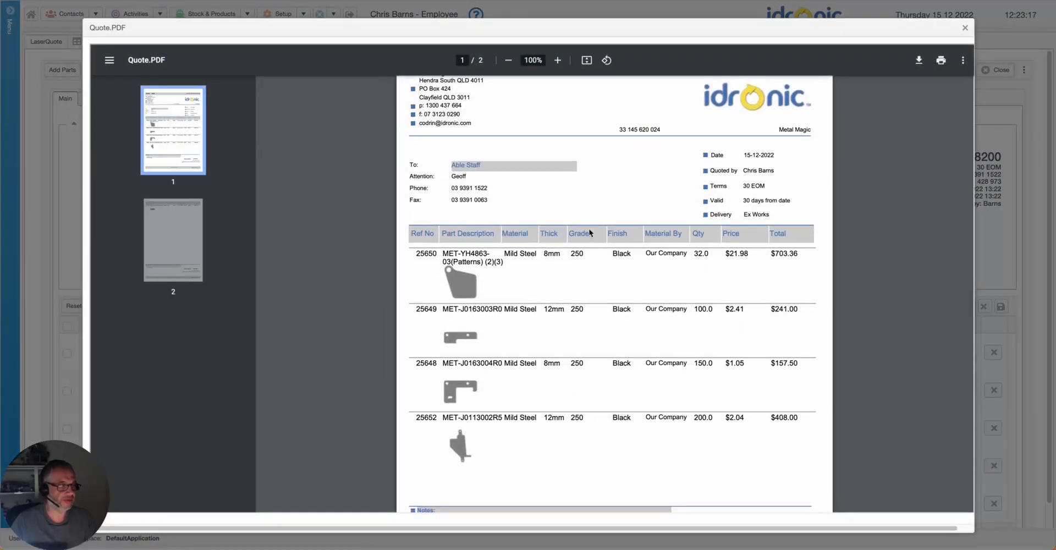
pyautogui.scroll(-5, 588, 229)
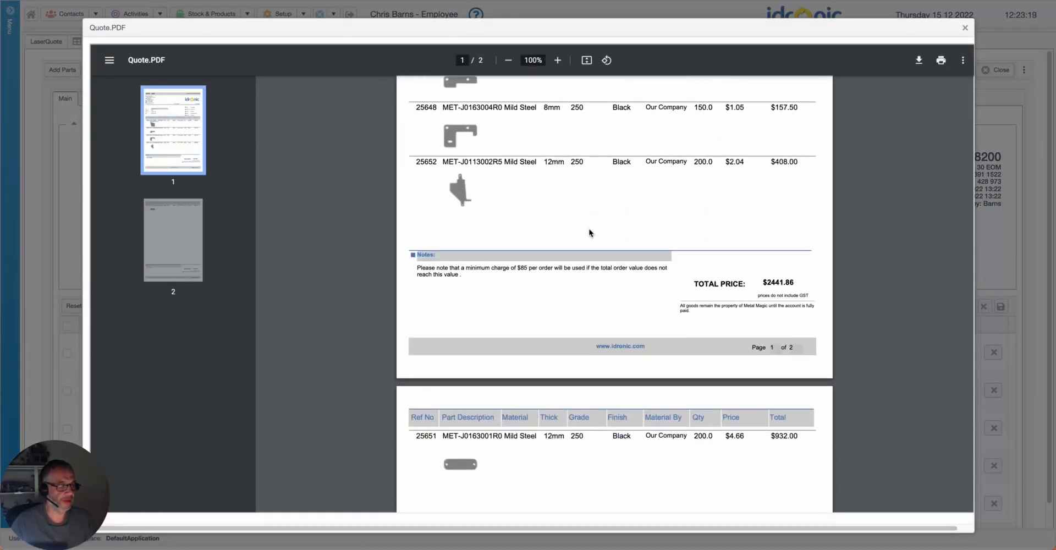
pyautogui.scroll(6, 589, 229)
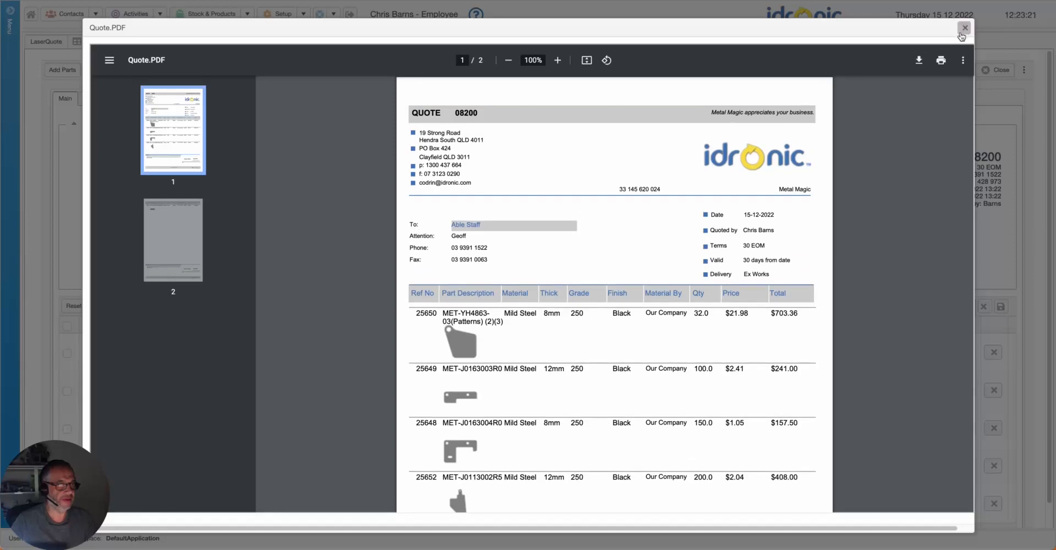
pyautogui.click(965, 28)
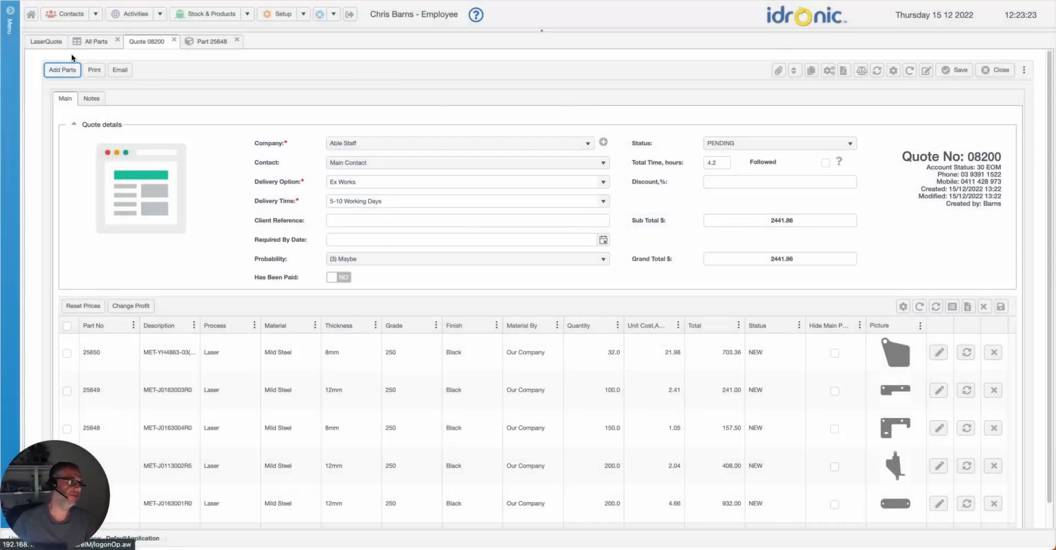
pyautogui.click(51, 43)
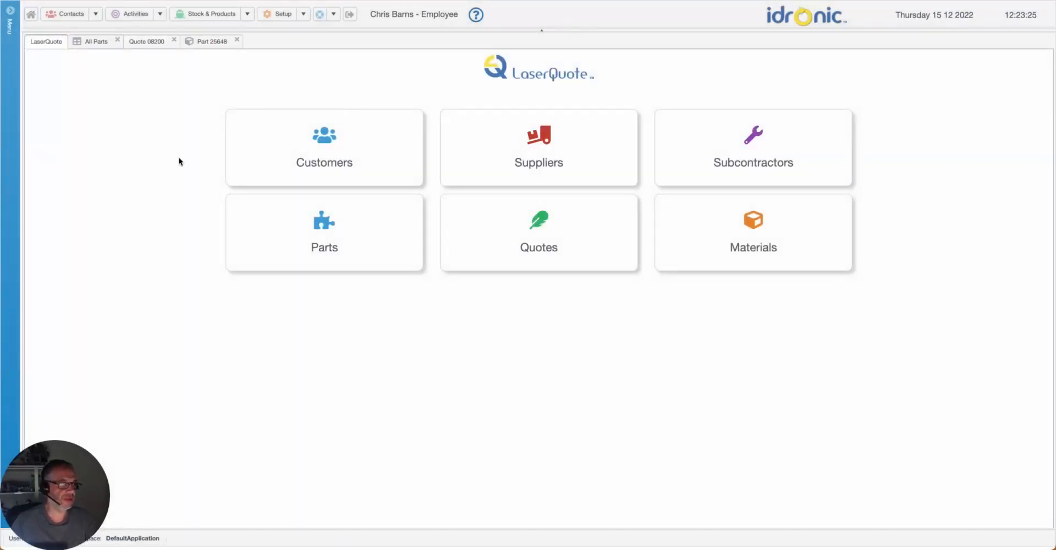